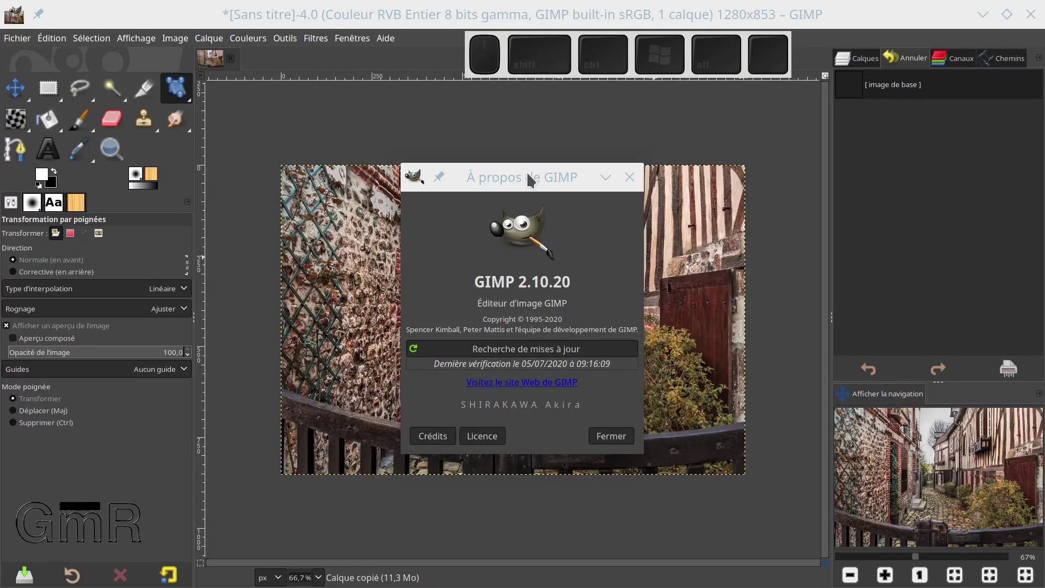
Close the About dialog and activate the Handle Transform tool (Transformation par poignées)
click(527, 171)
click(618, 436)
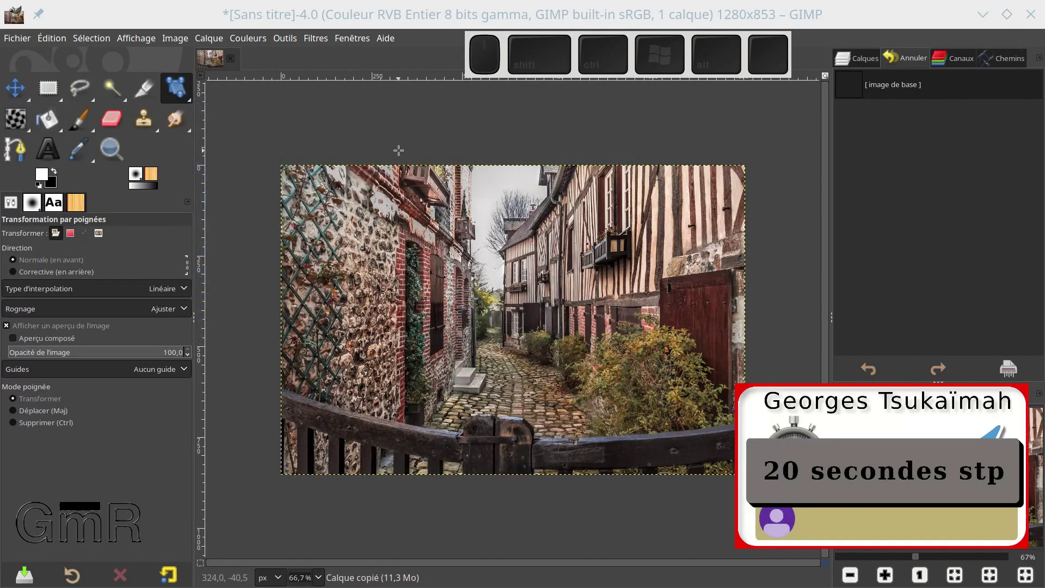
click(180, 97)
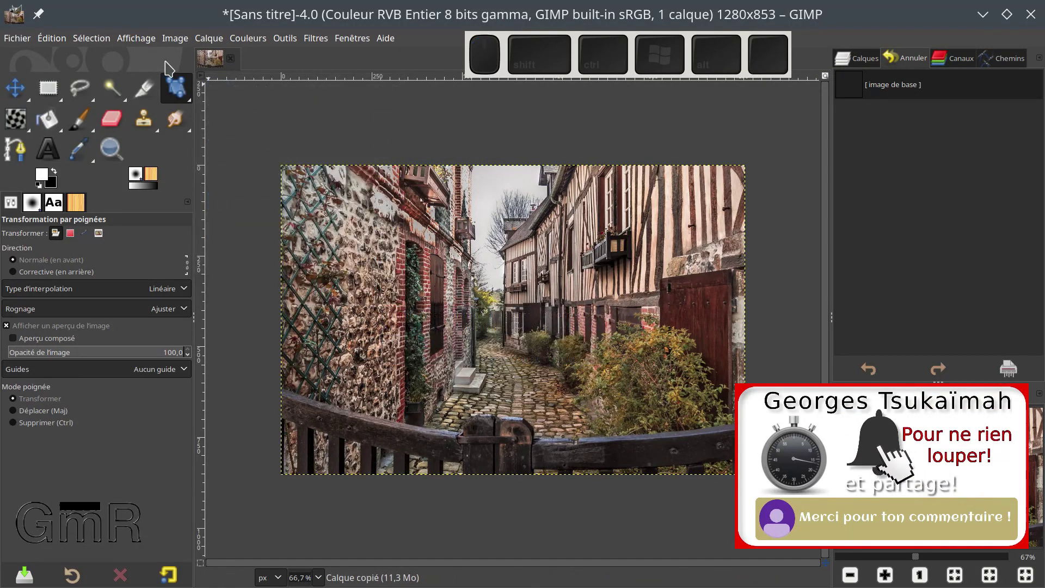
click(284, 39)
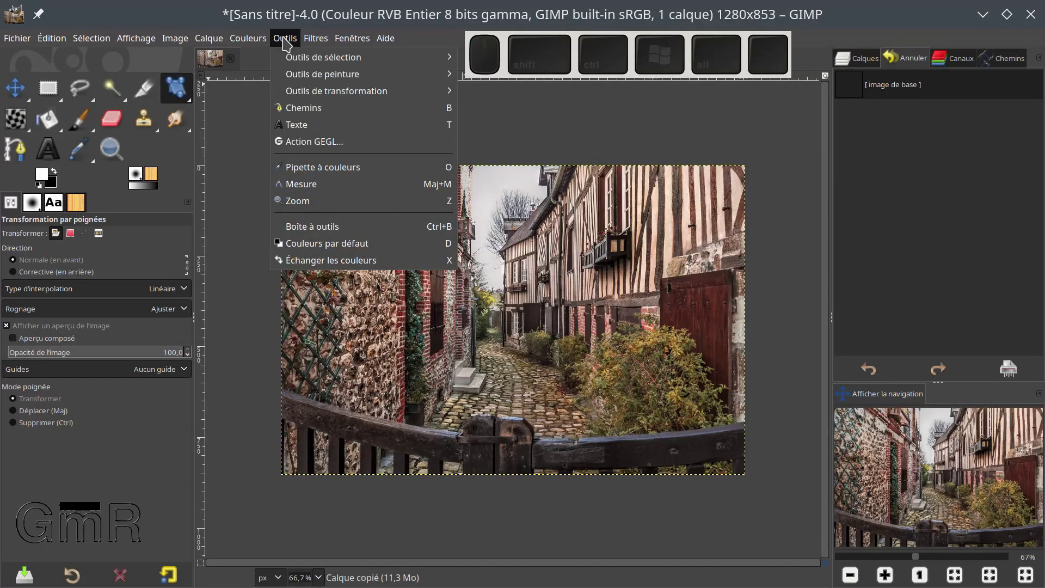
mouse_move(338, 91)
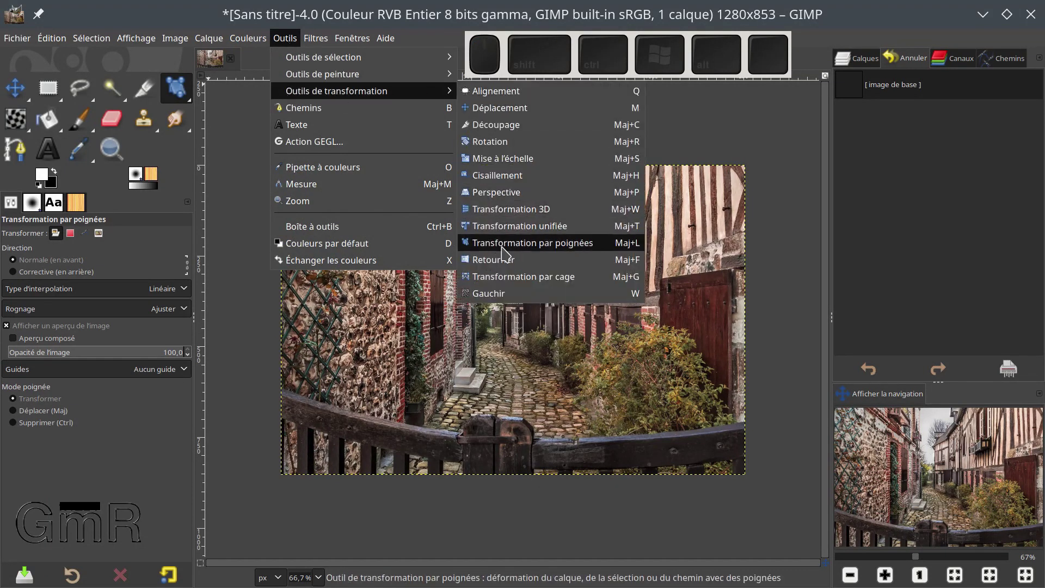
click(555, 245)
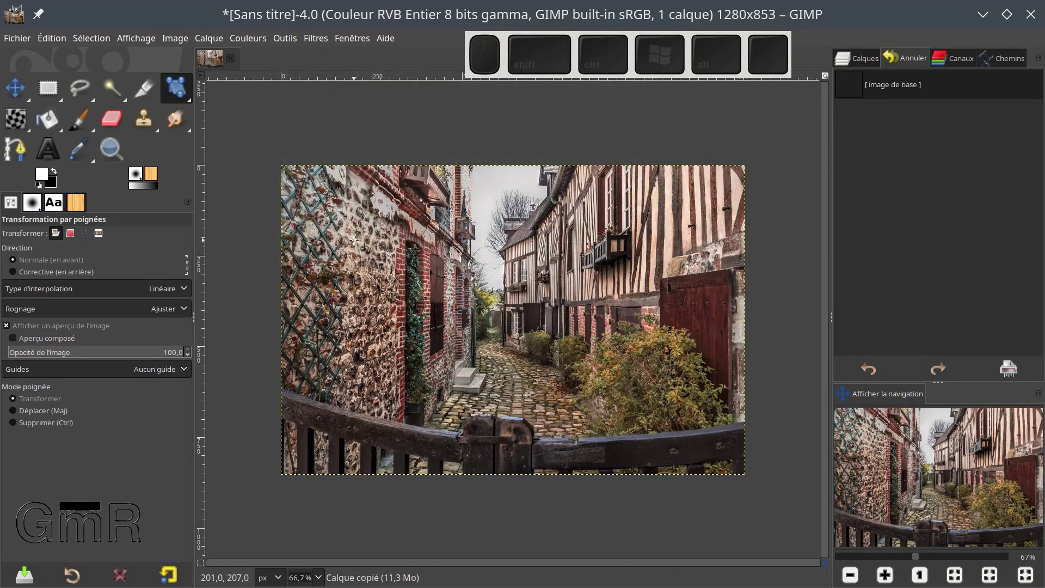
right_click(367, 243)
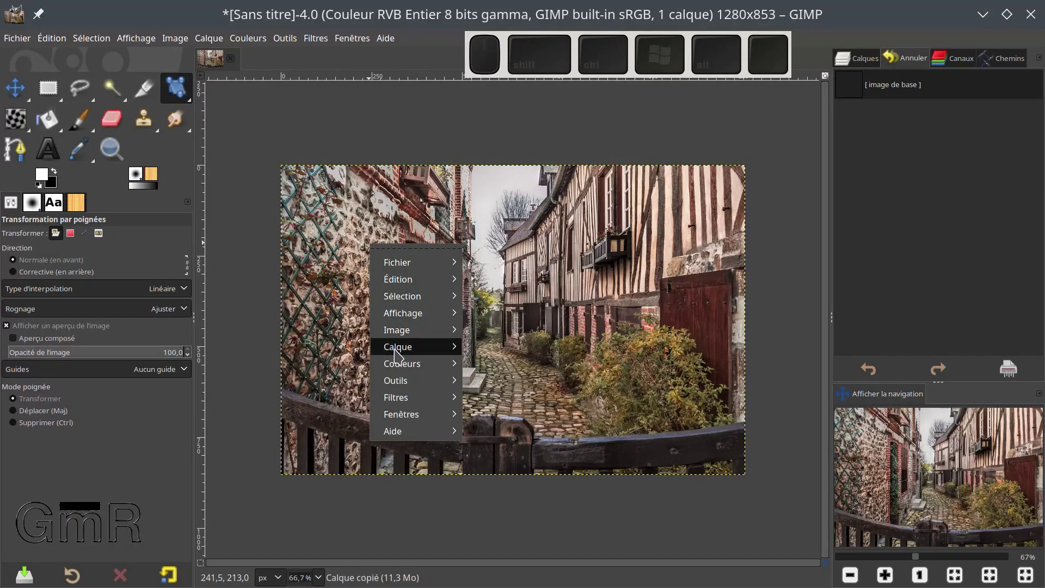
mouse_move(397, 381)
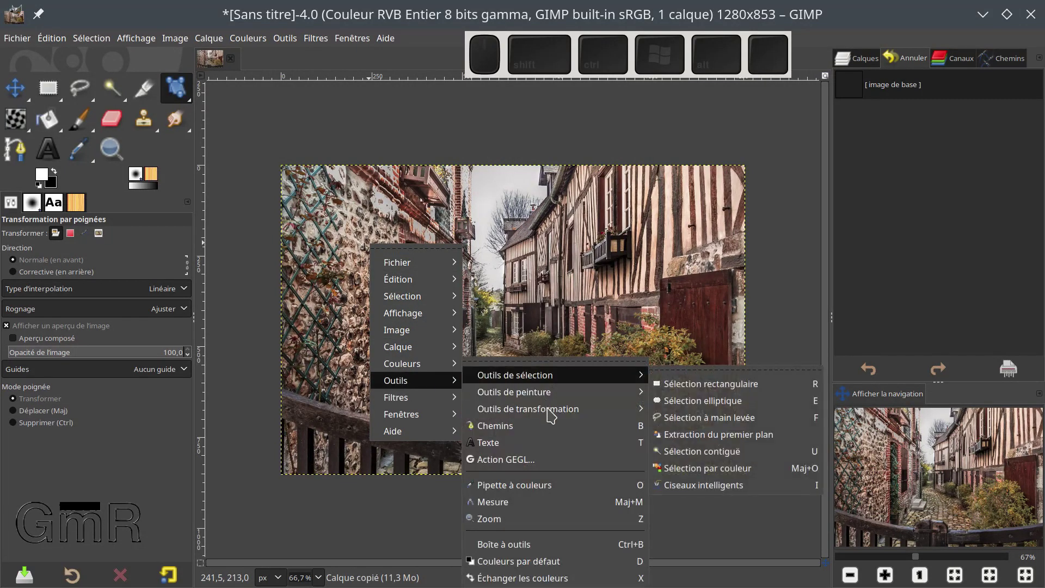
mouse_move(551, 416)
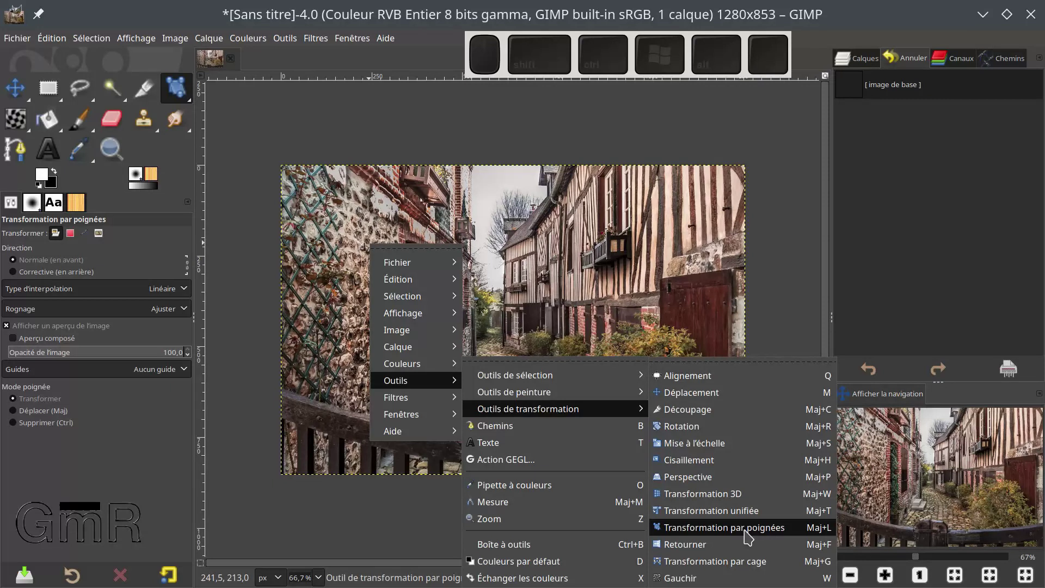
key(Escape)
key(Escape)
key(Escape)
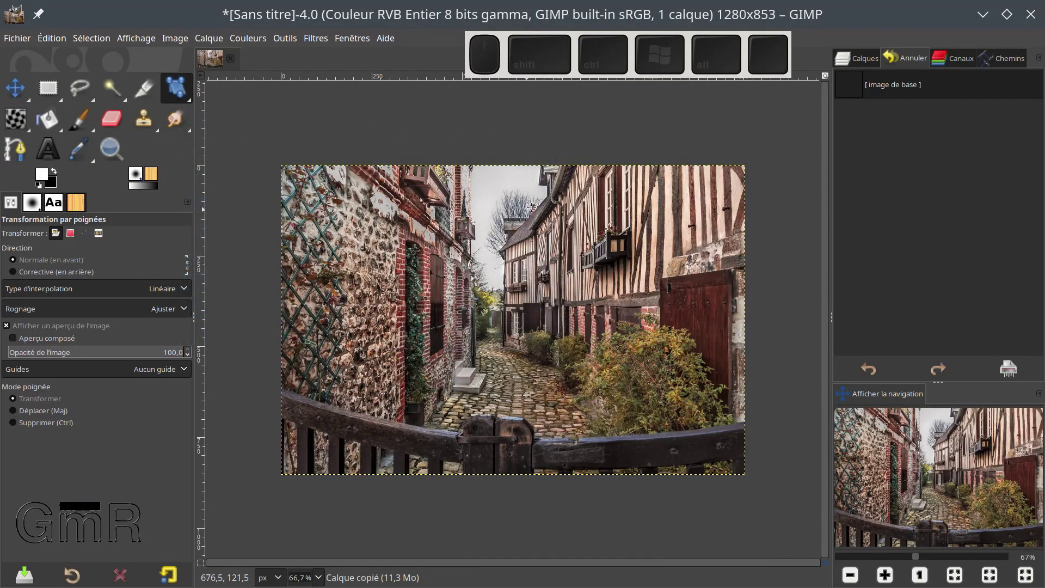
Display the layer list, shift the layer about 63 px right and 12 px down with one central handle, and reset it
click(841, 63)
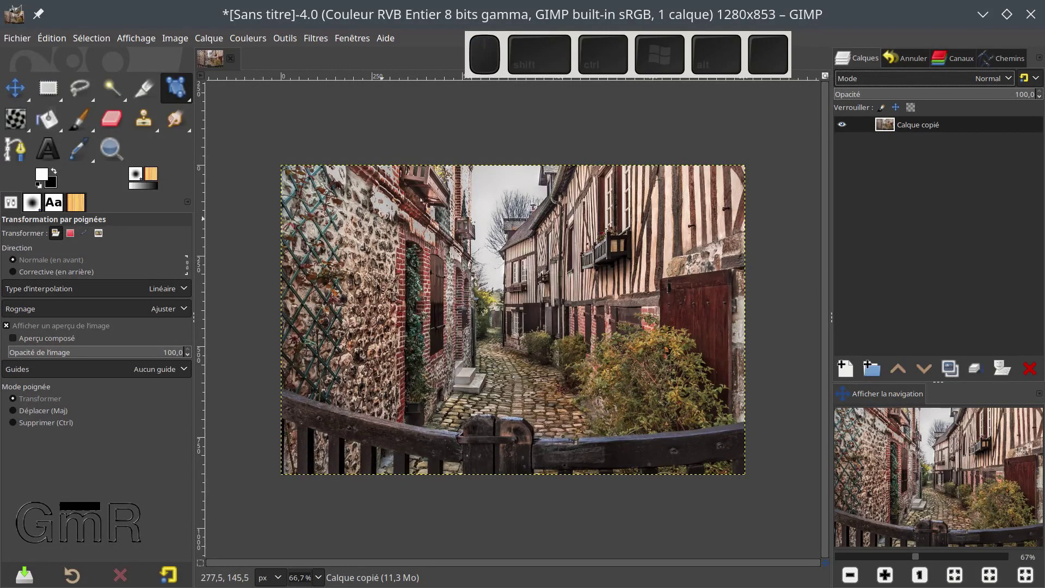
click(491, 280)
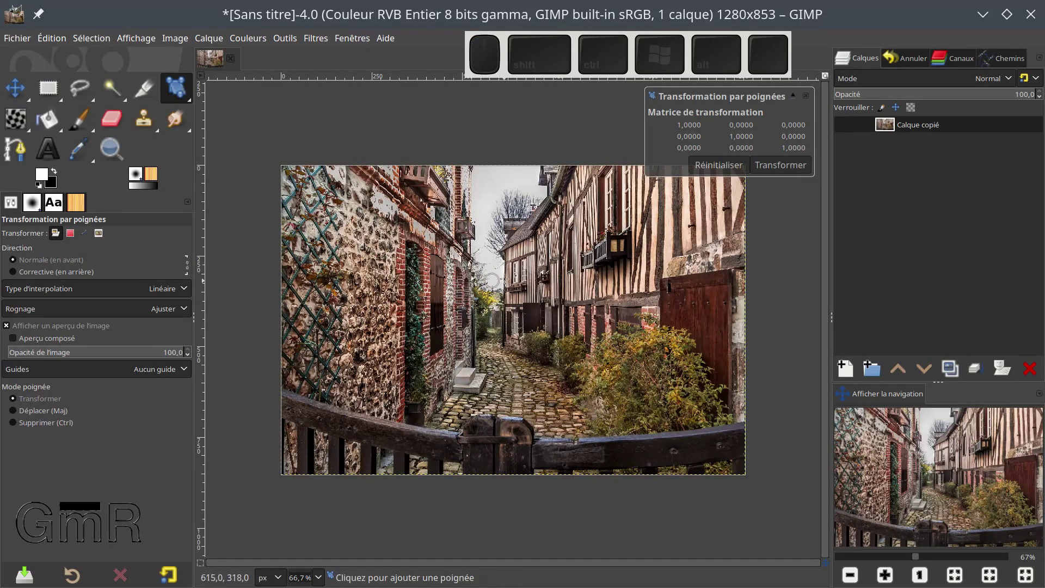
drag(490, 277, 514, 284)
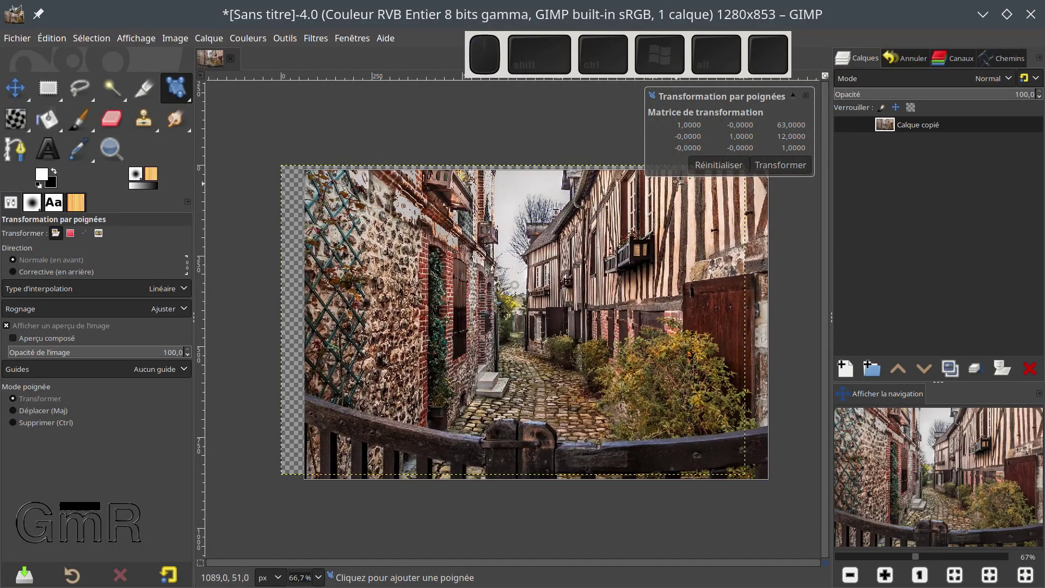
click(713, 165)
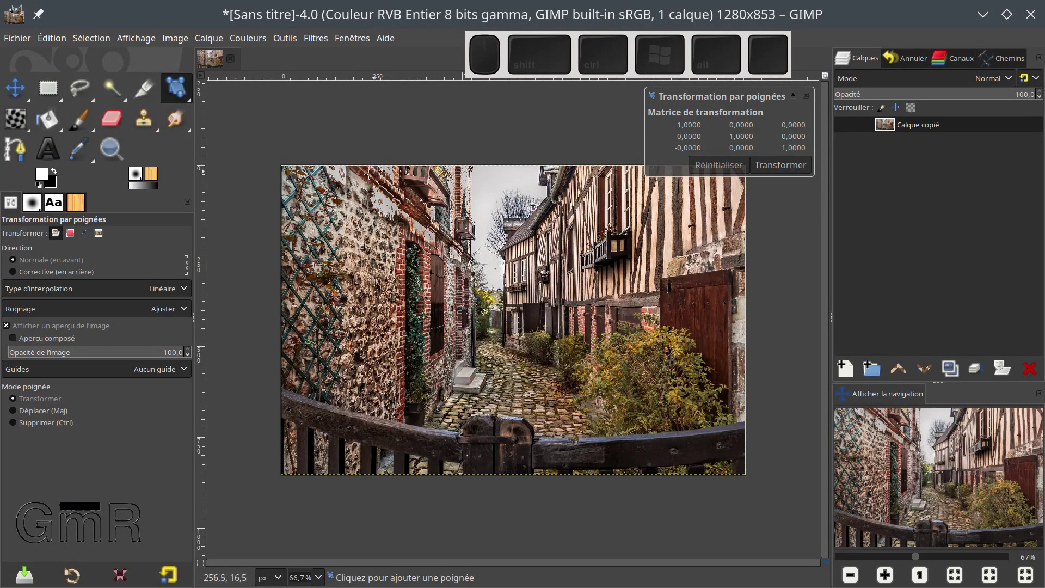
Set the transform target to the whole image, move it about 235 px right and 115 px down, and reset it
click(99, 235)
drag(325, 220, 410, 263)
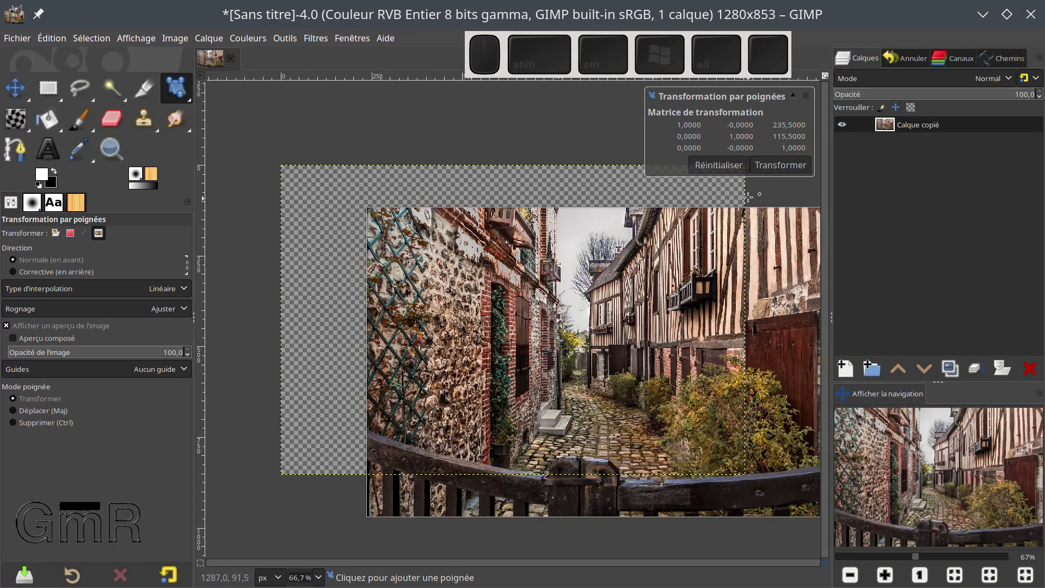
click(707, 165)
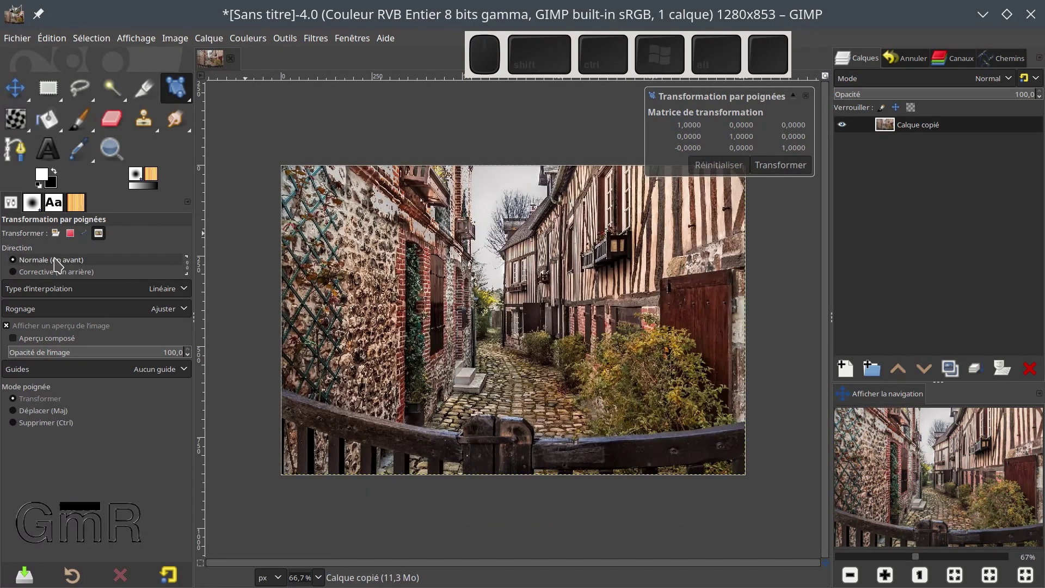
Move the image about 175 px right and 120 px down by a handle near its centre, and reset it
click(500, 263)
drag(500, 264, 564, 306)
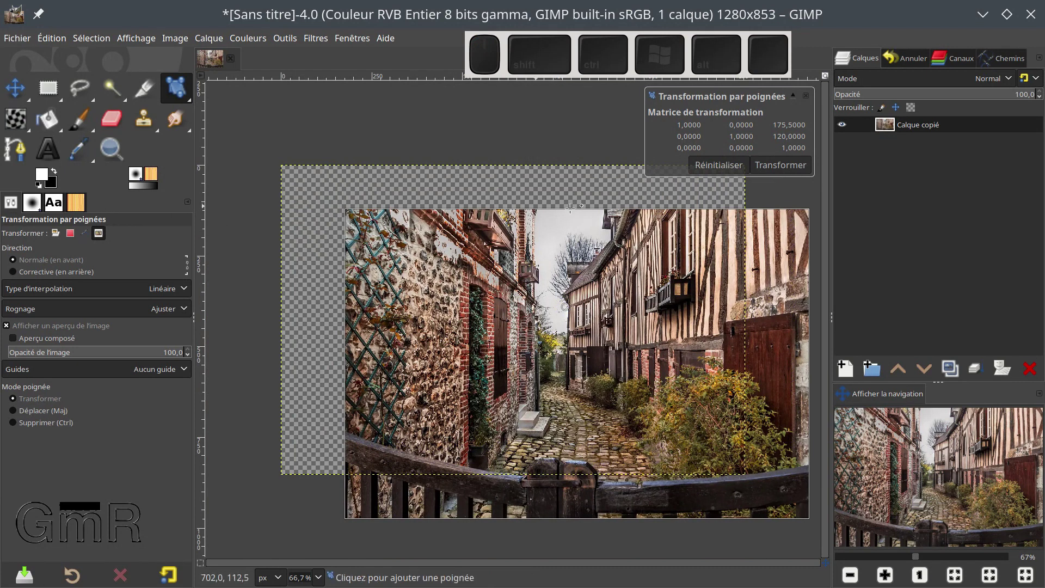
click(711, 170)
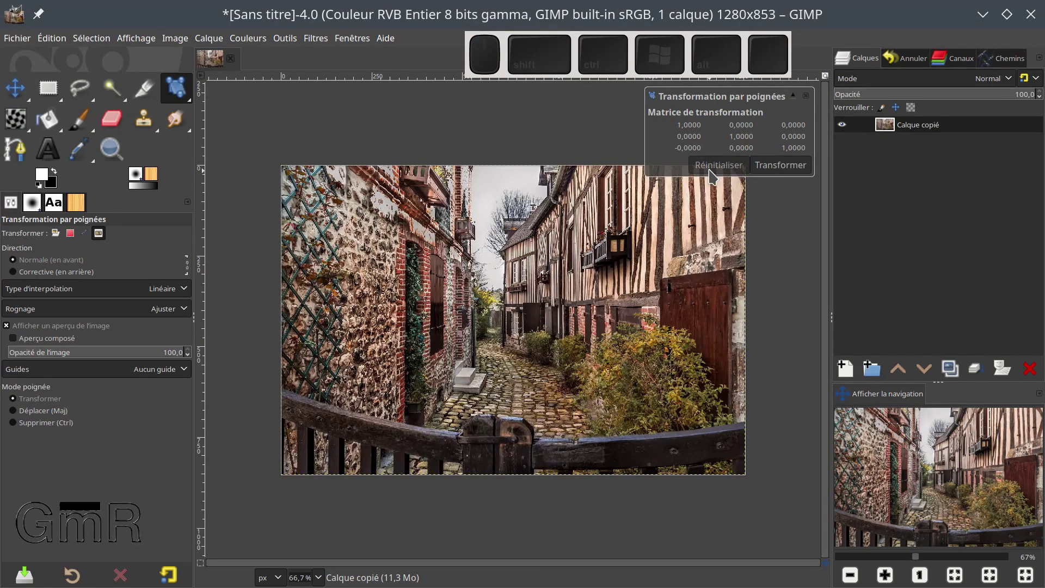
Move the frame about 129 px right and 15 px down in Corrective direction, and return the transform target to the layer
click(34, 272)
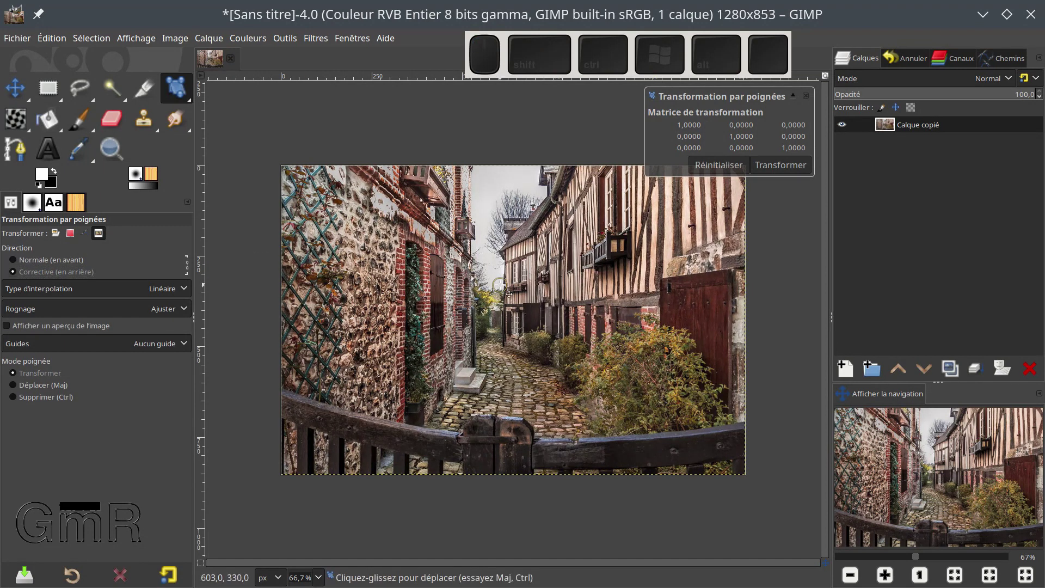
drag(499, 284, 546, 291)
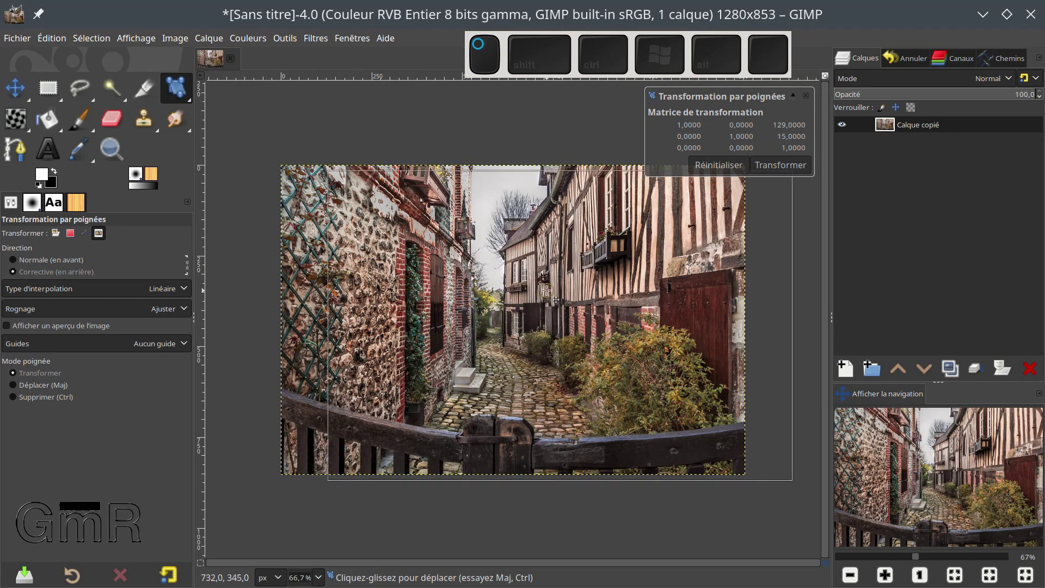
click(55, 234)
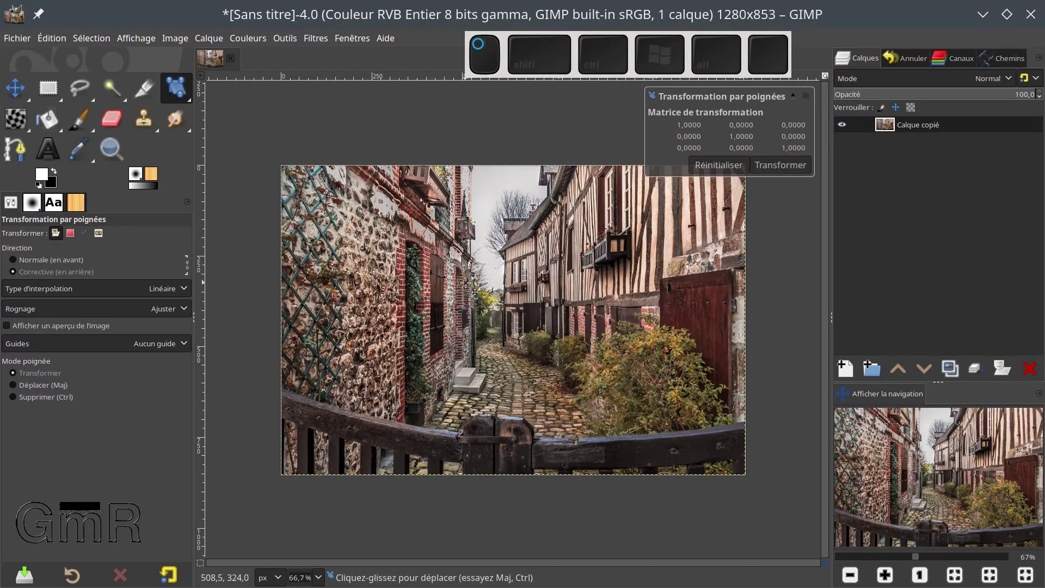
Rotate and enlarge the layer's corrective frame with handles, switch the direction to Normal, and reset the transformation
click(460, 278)
drag(466, 282, 351, 267)
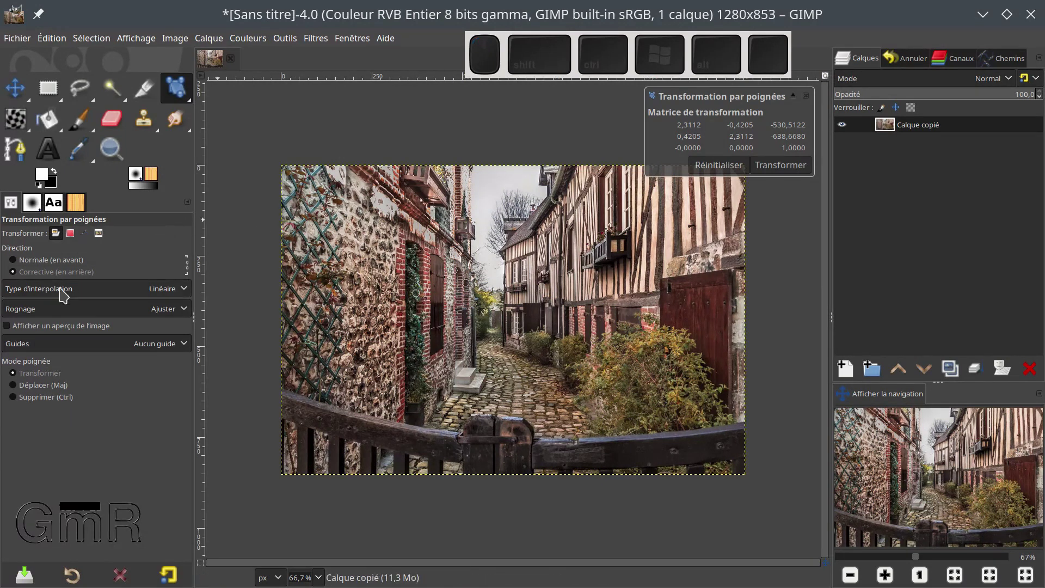
click(39, 260)
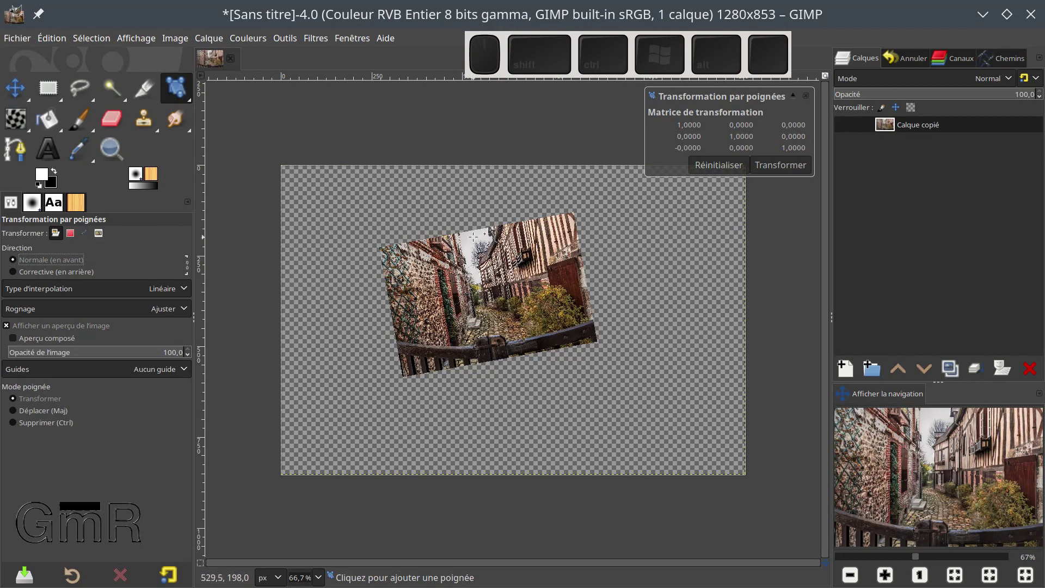
click(718, 165)
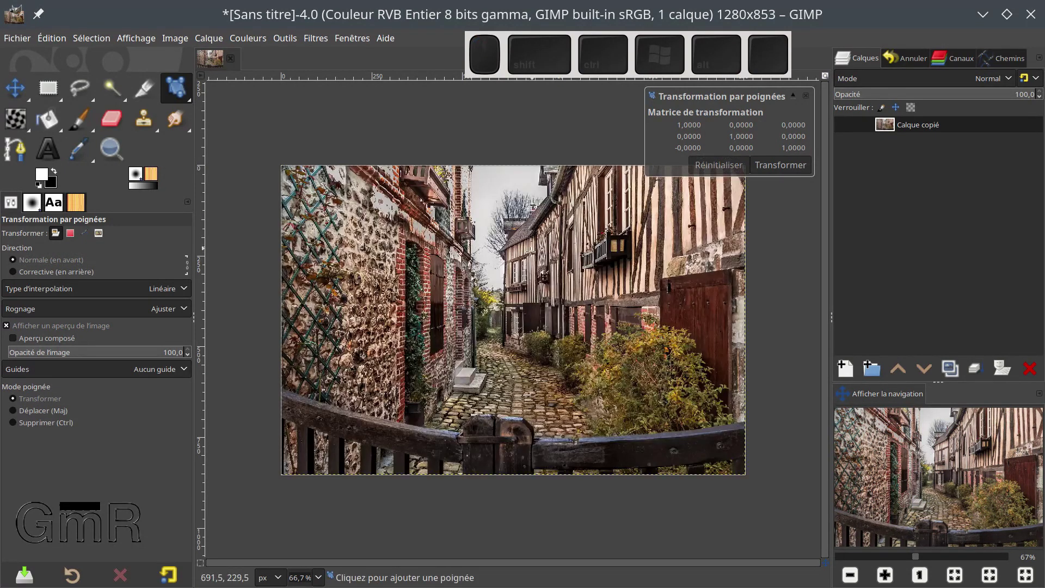
Place handles near the image centre and on the fence, rotate and shrink the layer with the fence handle, and reset it
click(511, 288)
click(621, 440)
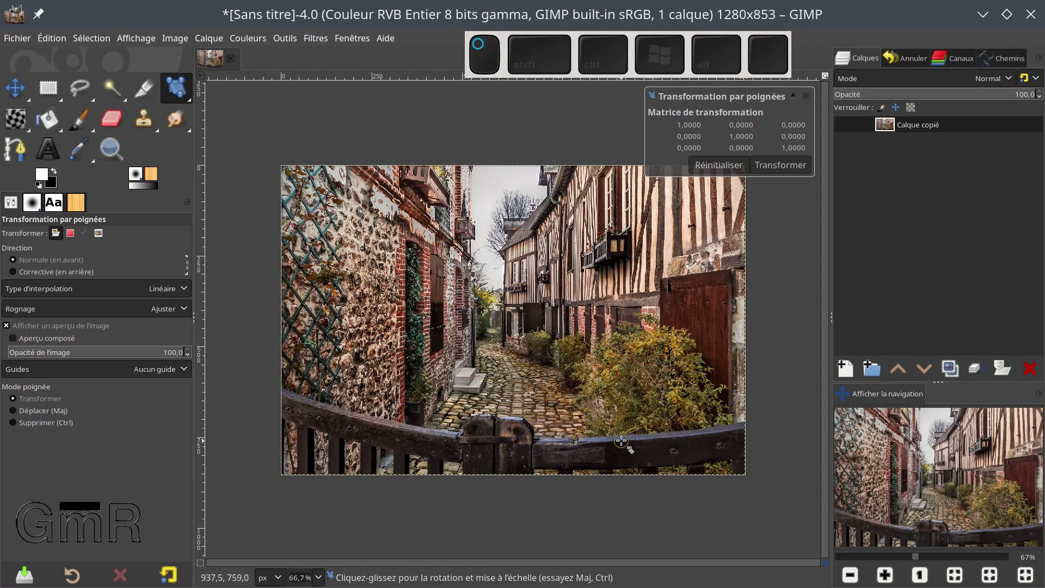
drag(621, 441, 640, 354)
drag(633, 316, 599, 392)
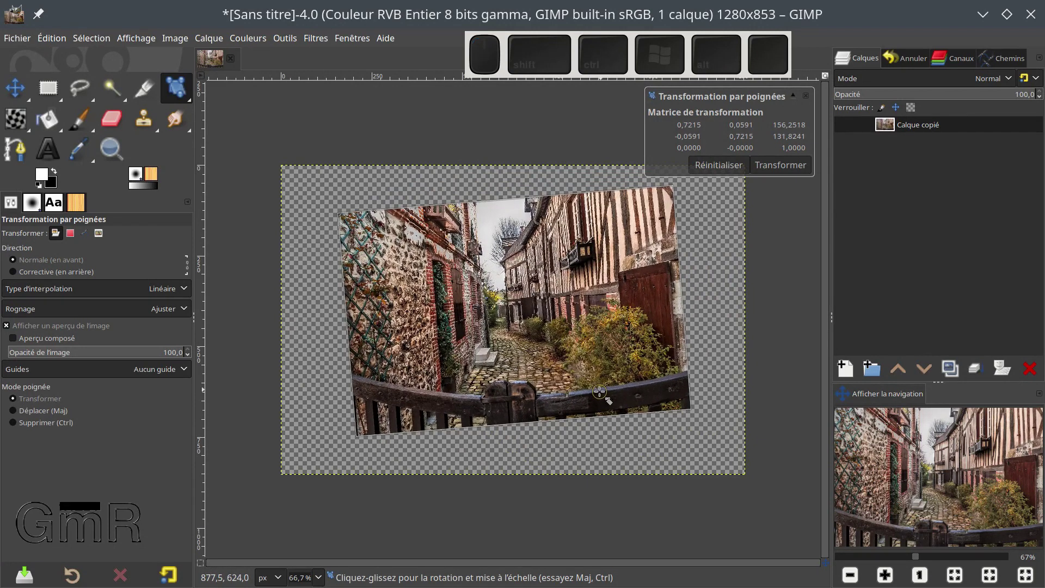
click(717, 164)
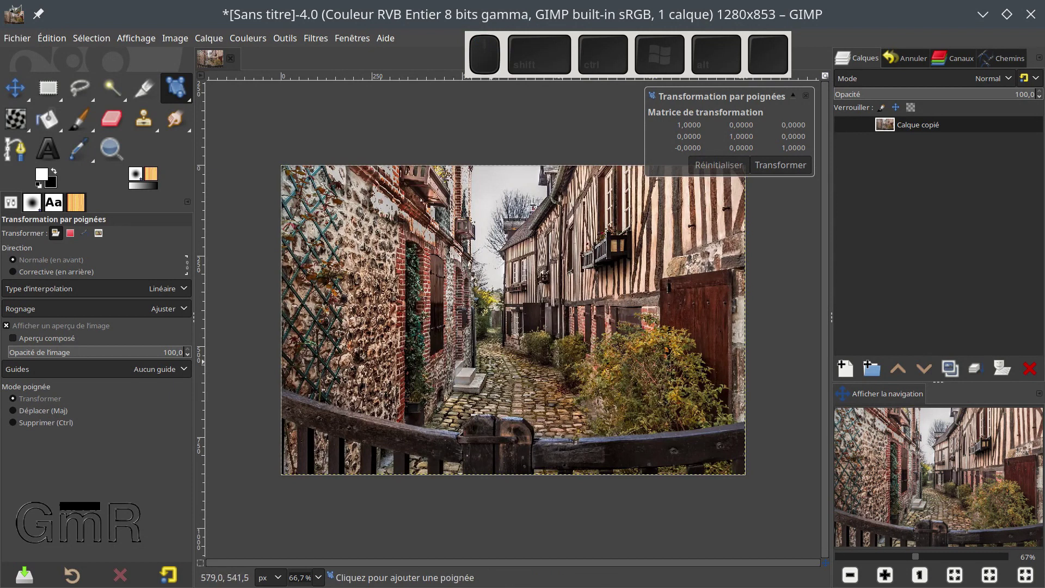
Place a handle on the gate latch and rotate and scale the layer around it with a second handle above
click(494, 437)
drag(511, 238, 378, 390)
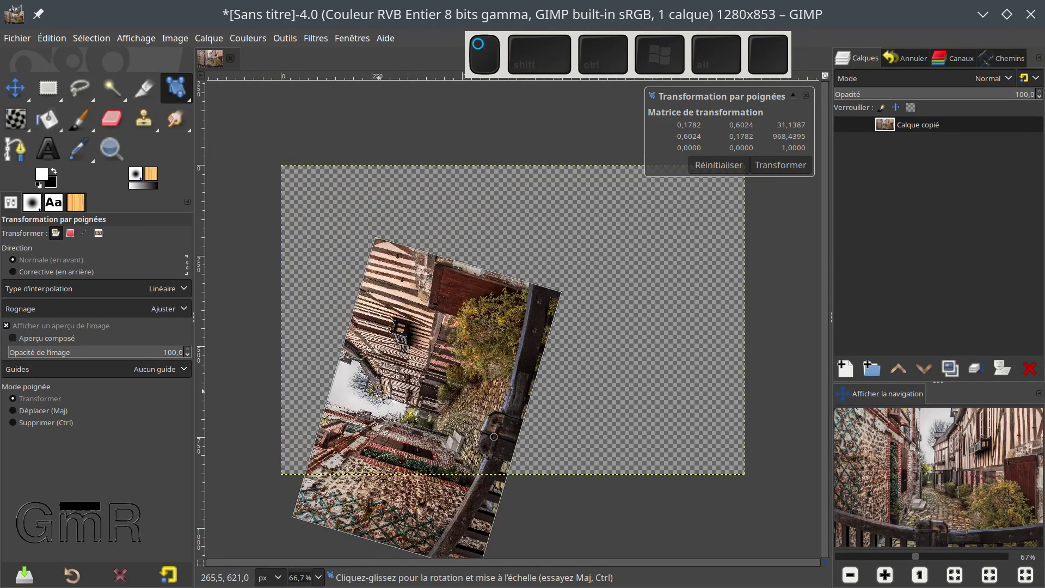
drag(376, 390, 450, 258)
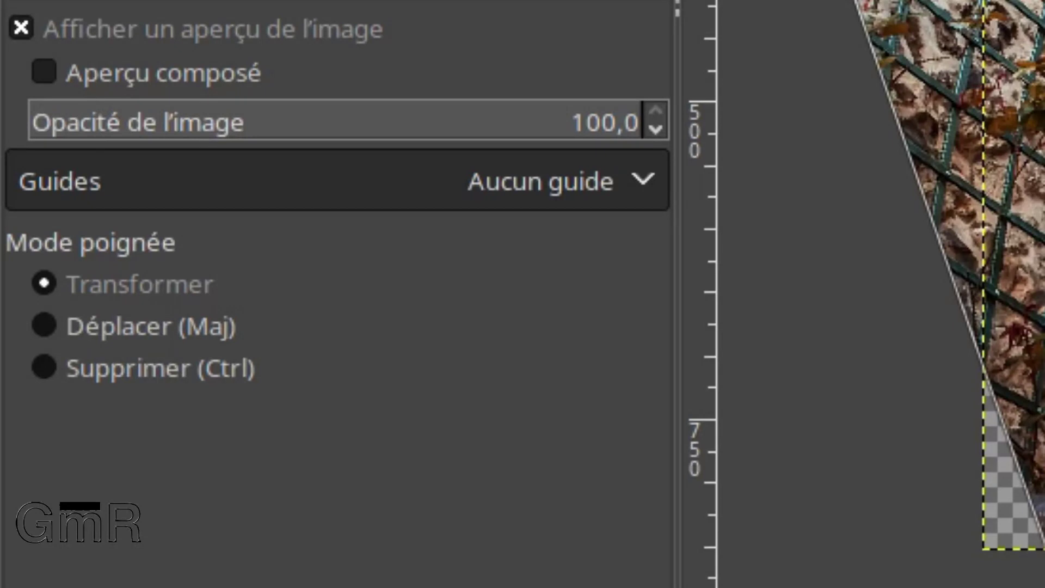
Move the latch handle to the right part of the fence, and rotate the layer clockwise and shrink it around that handle
click(158, 335)
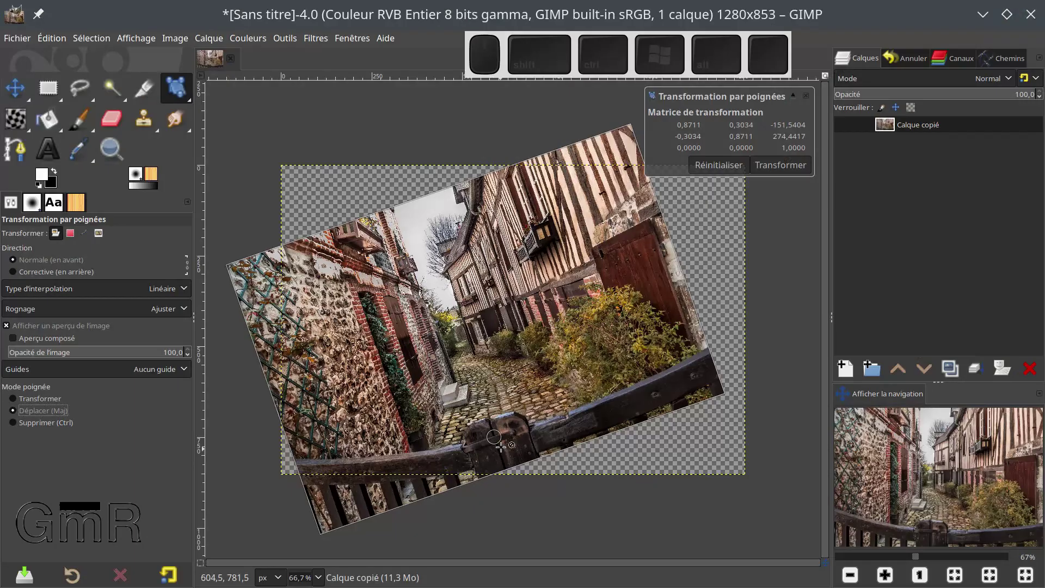
drag(493, 441, 658, 395)
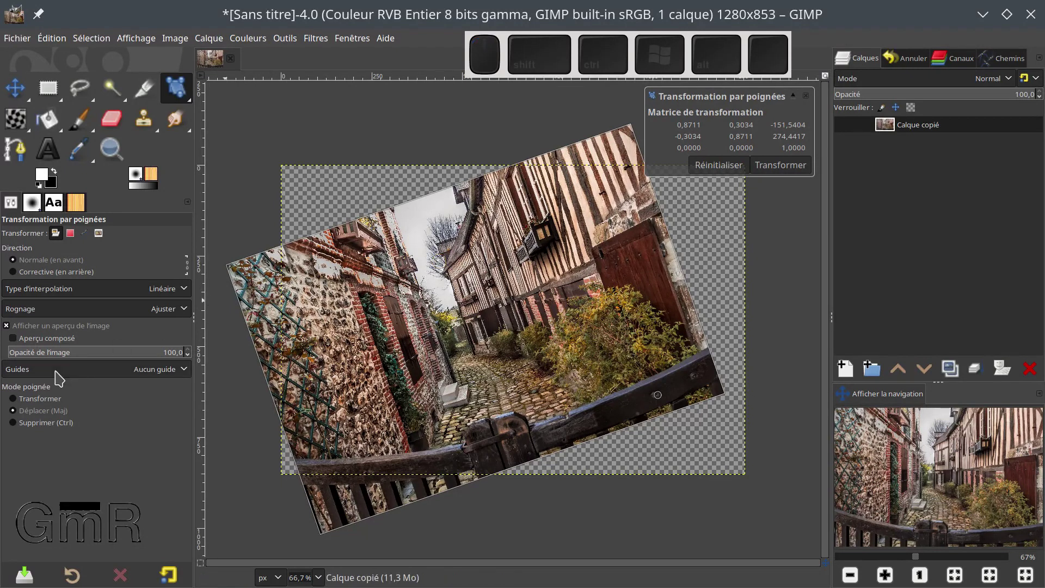
click(22, 398)
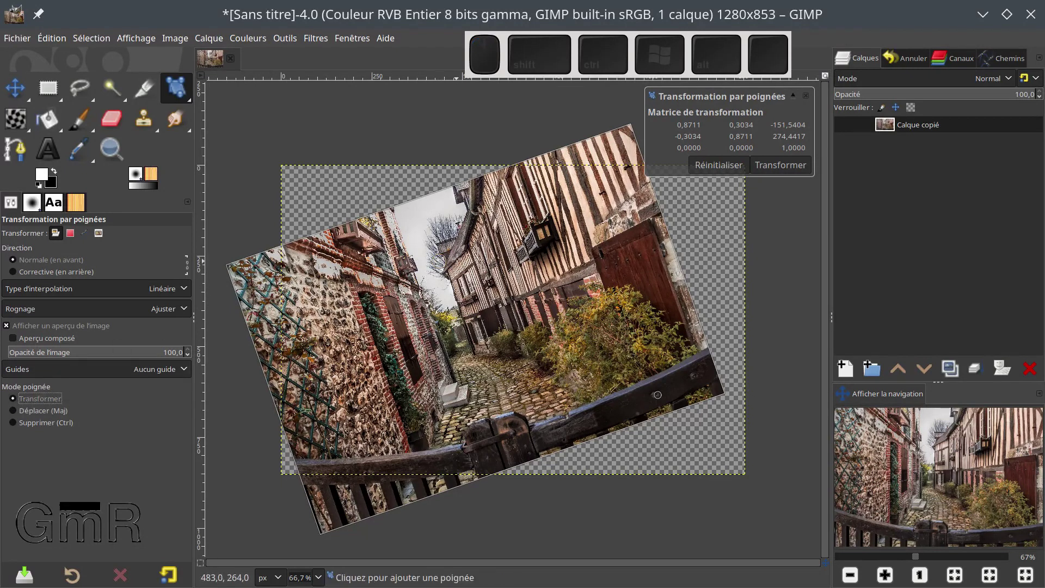
drag(436, 261, 637, 230)
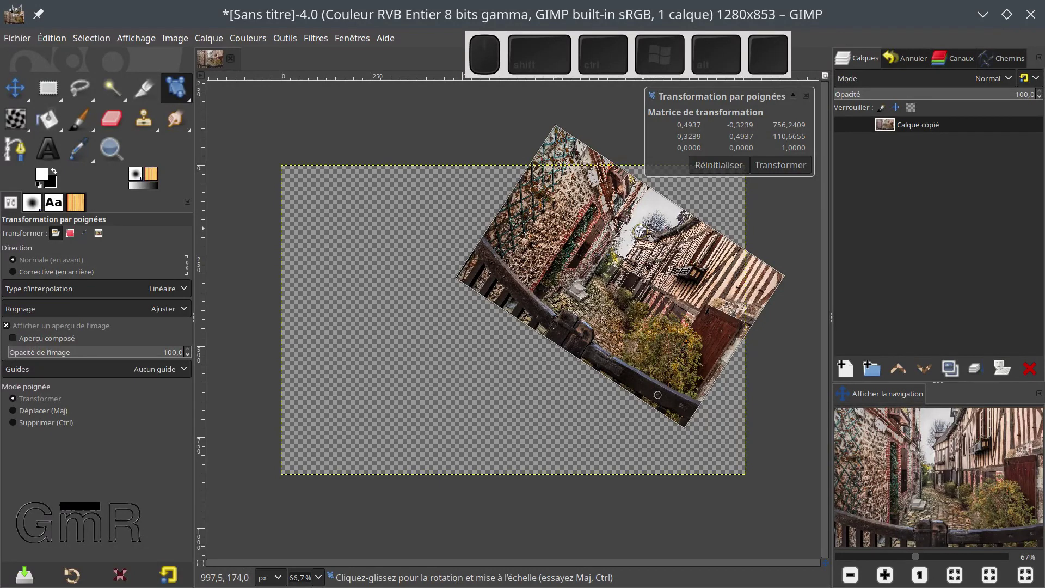
Switch the handle mode to Supprimer and delete the handle on the right part of the fence
click(13, 423)
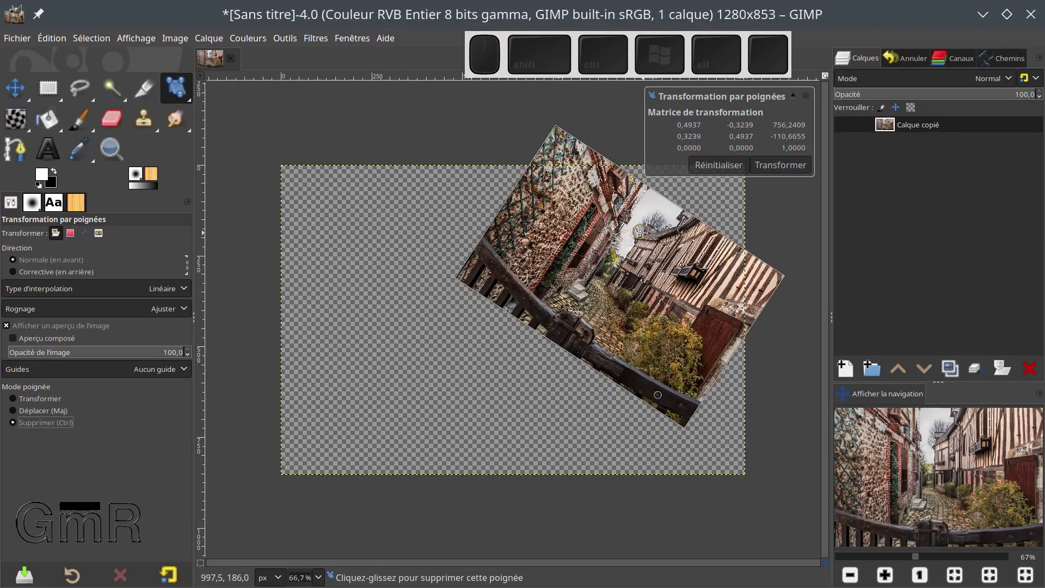
click(657, 395)
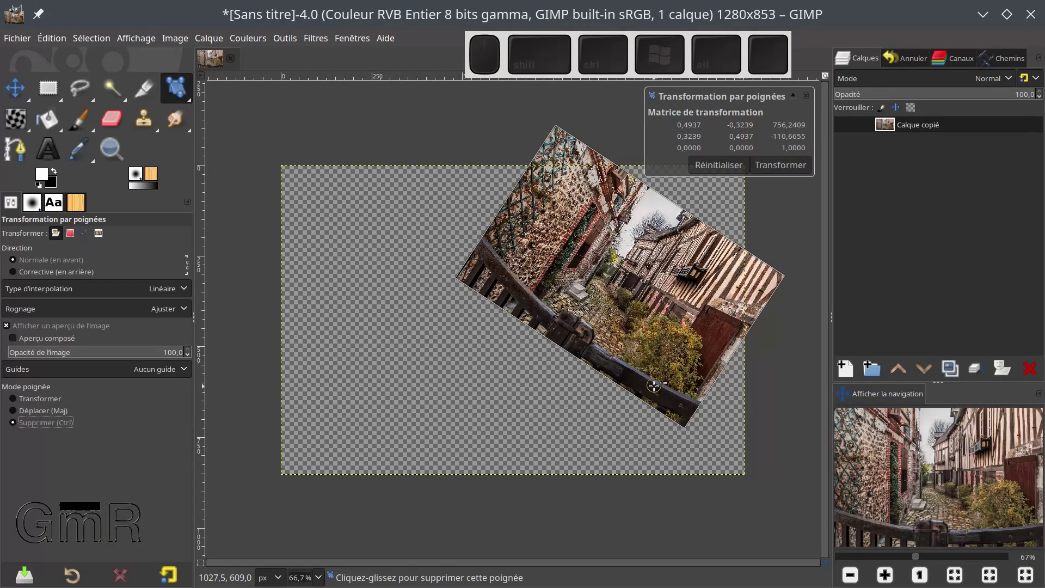
click(654, 385)
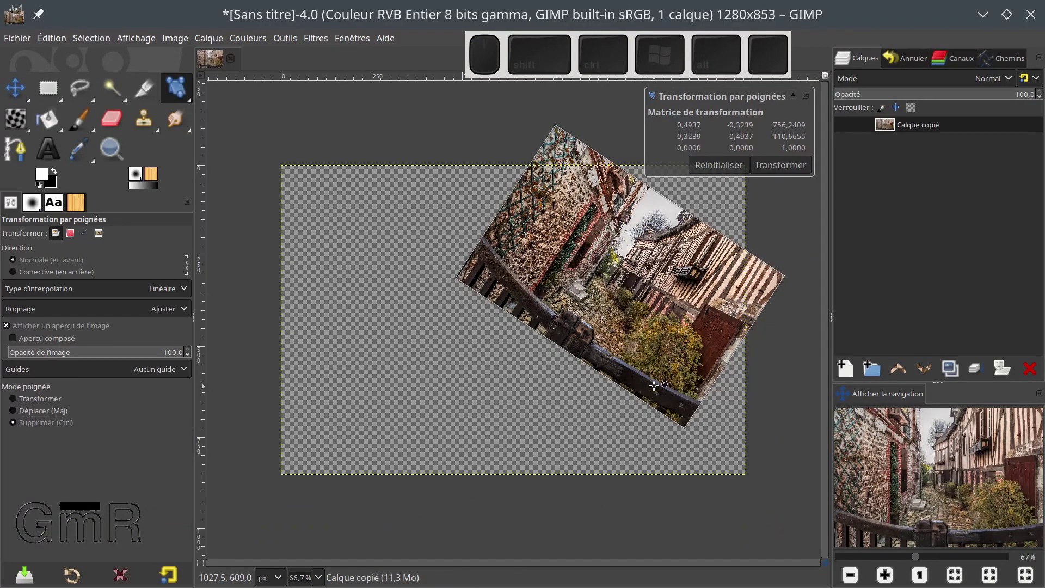
Set the handle mode to Transformer, move the layer toward the canvas centre with a single handle, and reset the transformation
click(39, 399)
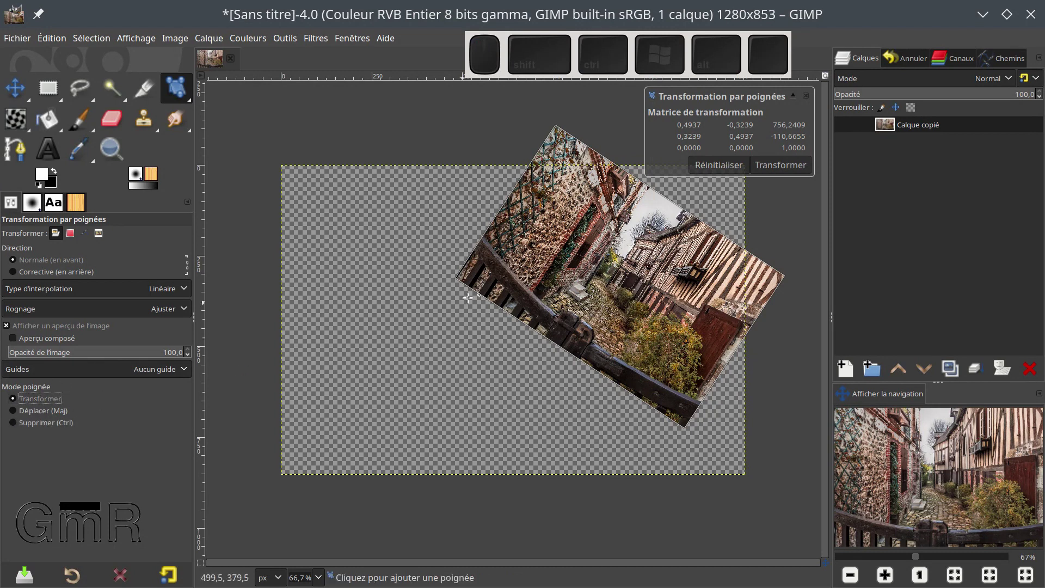
drag(638, 240, 540, 265)
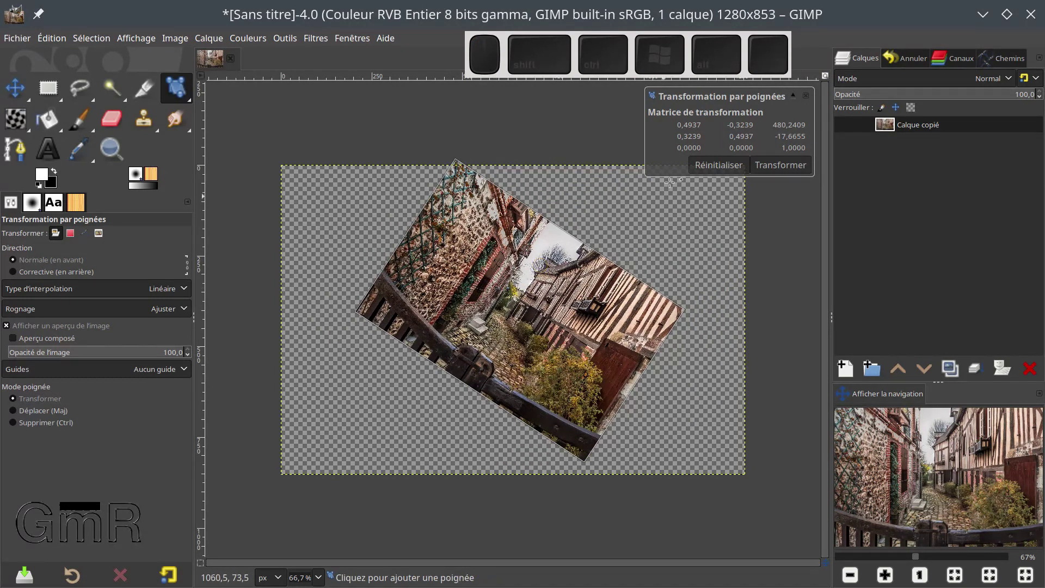
click(715, 166)
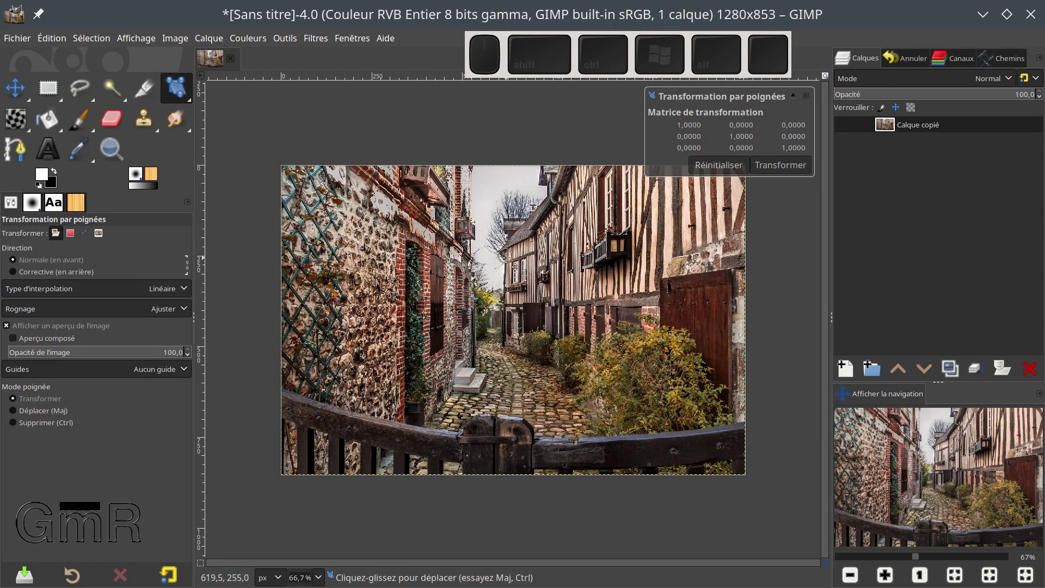
Add handles beside the stone steps and on the bush, and shear and scale the layer with these two handles
click(448, 394)
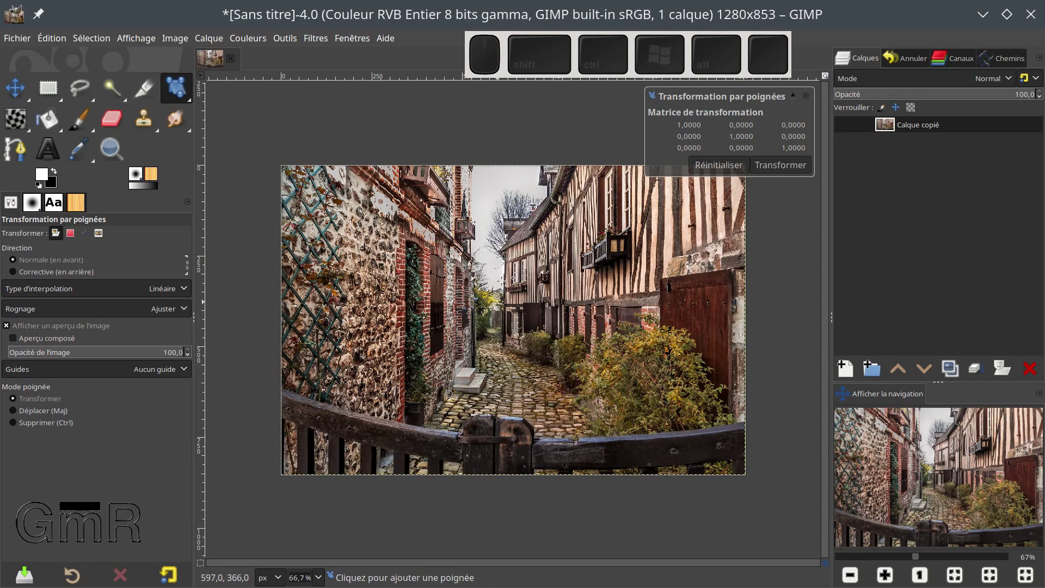
click(584, 403)
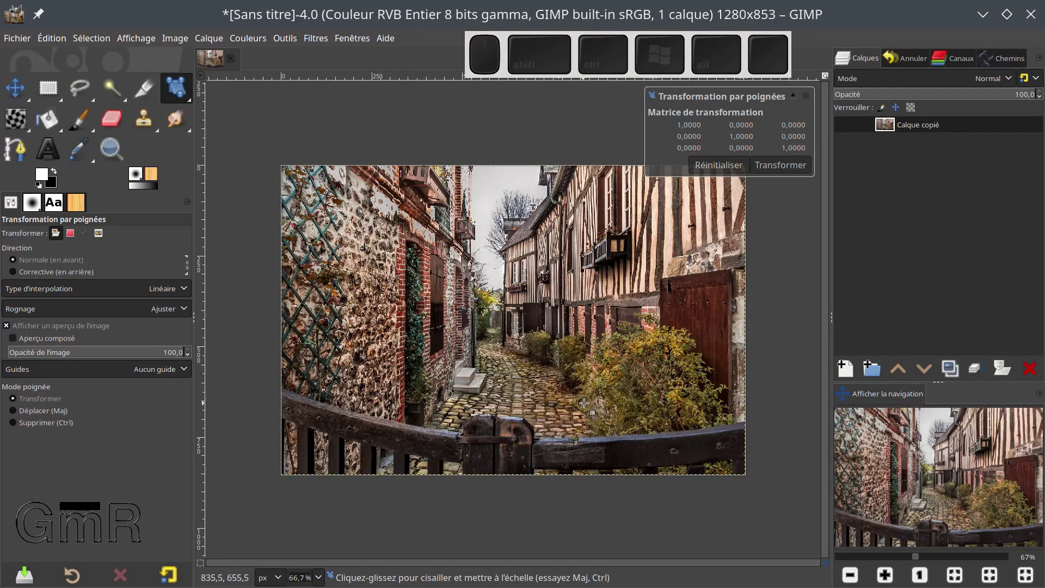
drag(584, 402, 570, 292)
drag(572, 333, 572, 405)
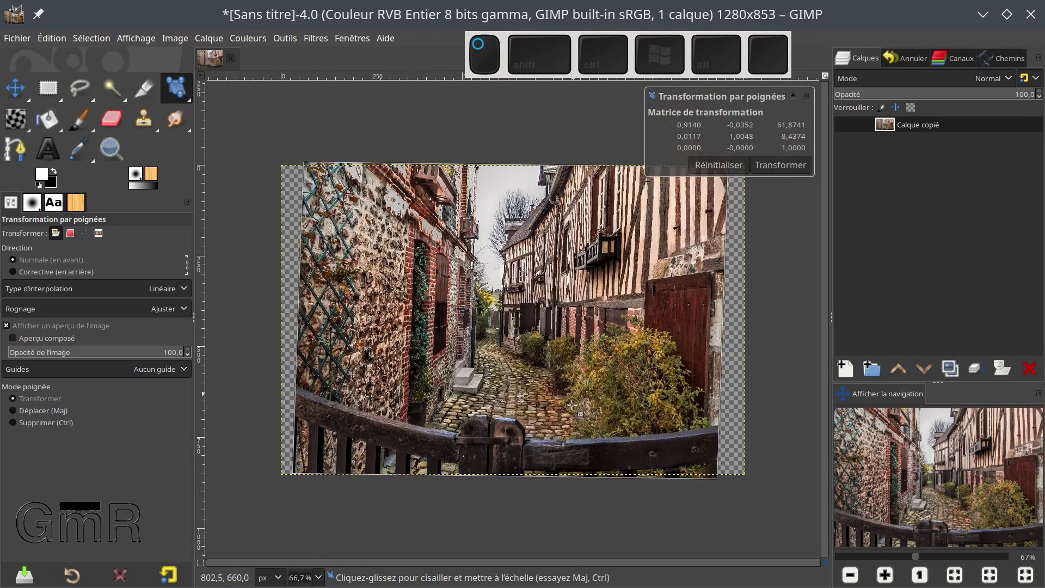
mouse_move(451, 392)
mouse_down()
mouse_move(452, 302)
mouse_move(444, 408)
mouse_up()
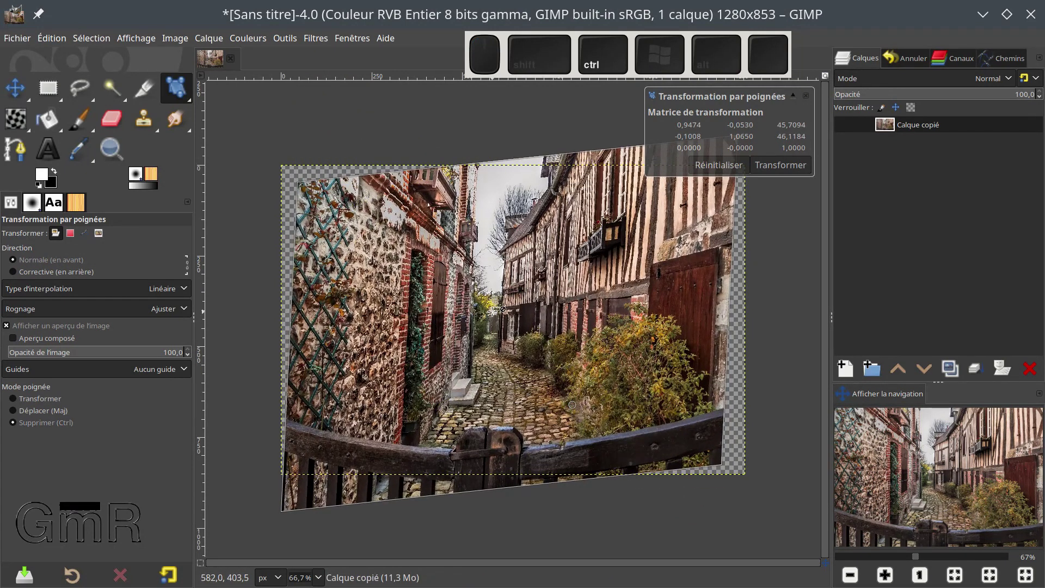
Shift the handle near the house facade slightly, distort the layer in perspective toward the wooden door, and reset the transformation
scroll(501, 302, up, 1)
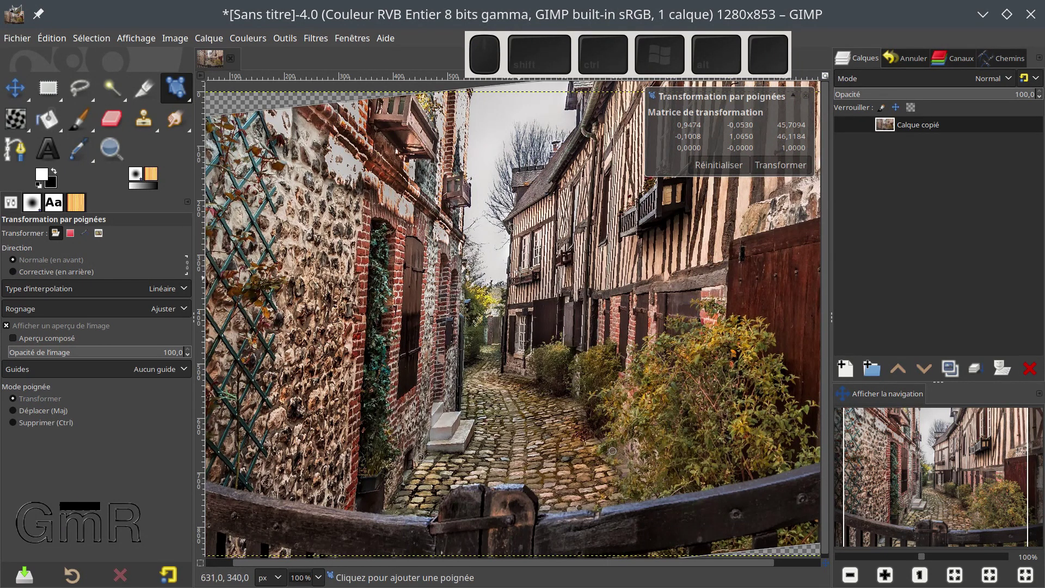
mouse_move(514, 237)
mouse_down()
mouse_move(441, 234)
mouse_move(500, 235)
mouse_up()
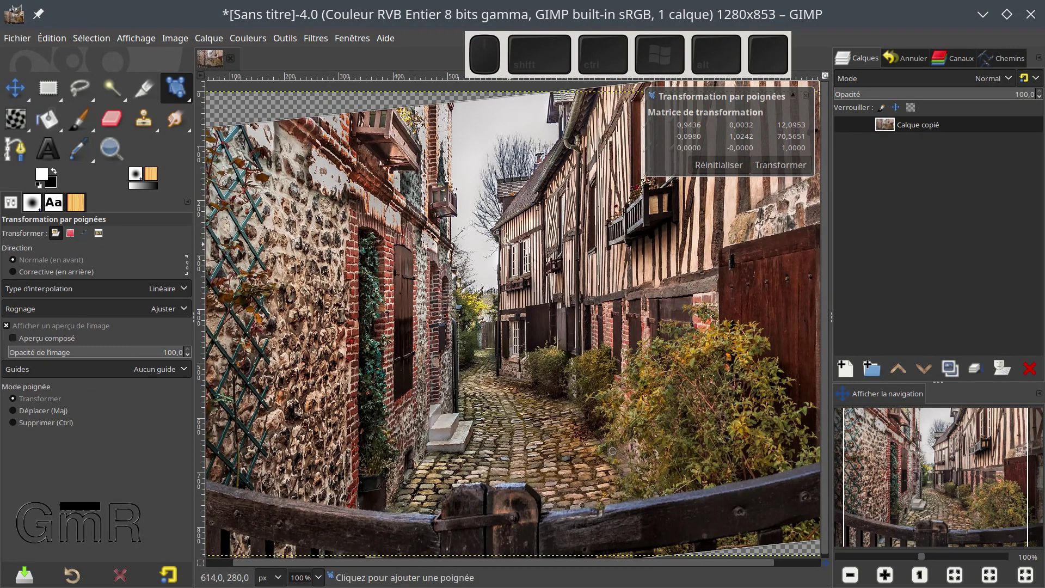
key(shift)
drag(500, 235, 765, 328)
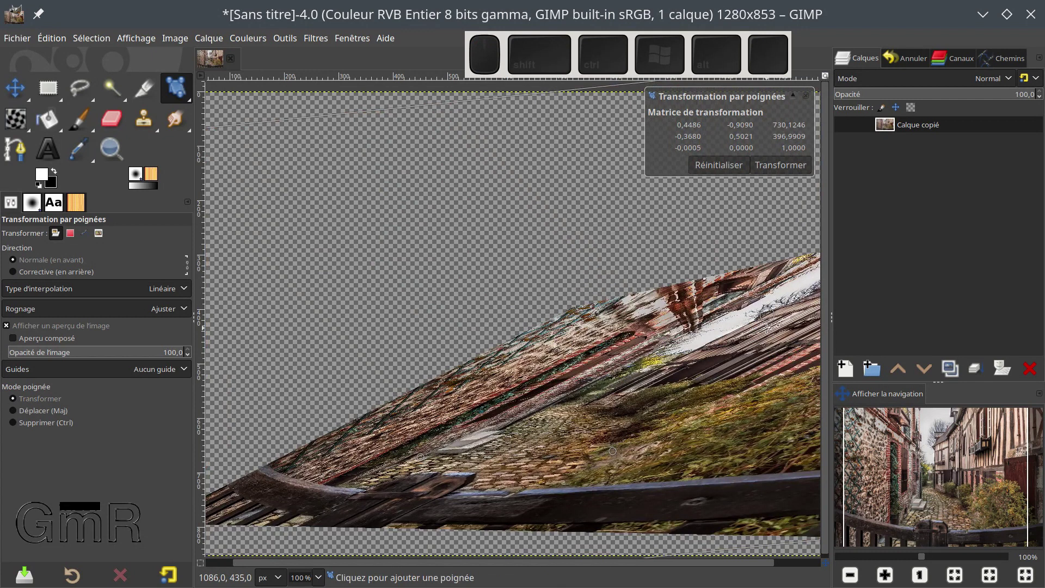
key(shift)
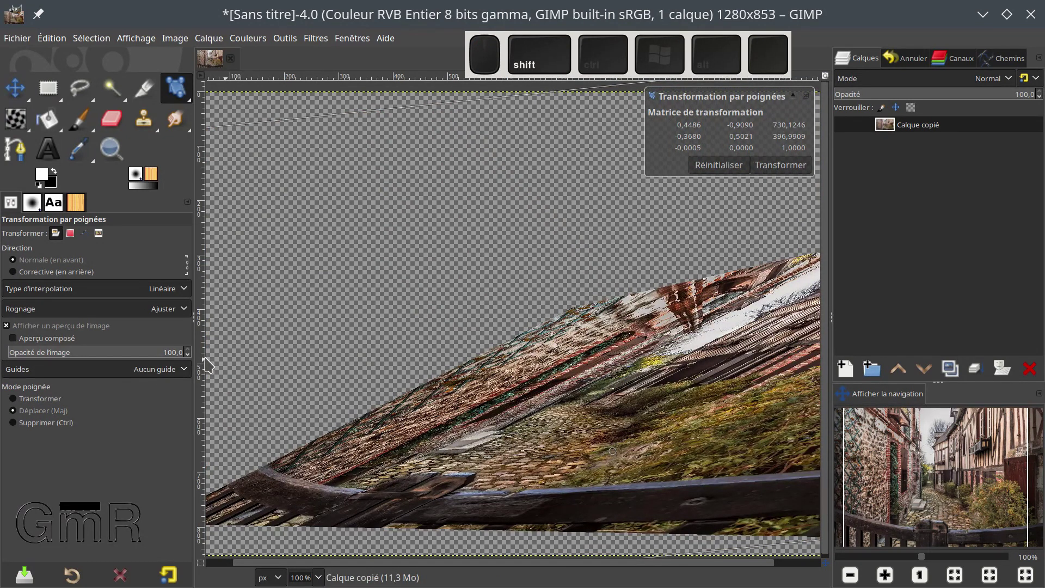
click(715, 163)
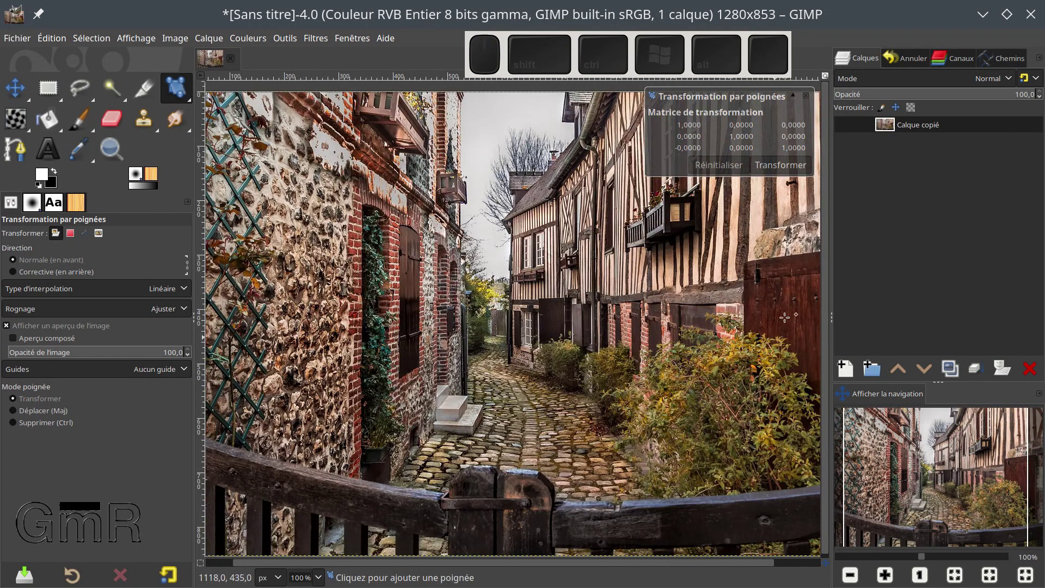
Place three handles on the red wooden door: at the latch, just above the bush and in the middle of the planks
click(753, 273)
click(759, 331)
click(791, 316)
drag(791, 315, 483, 308)
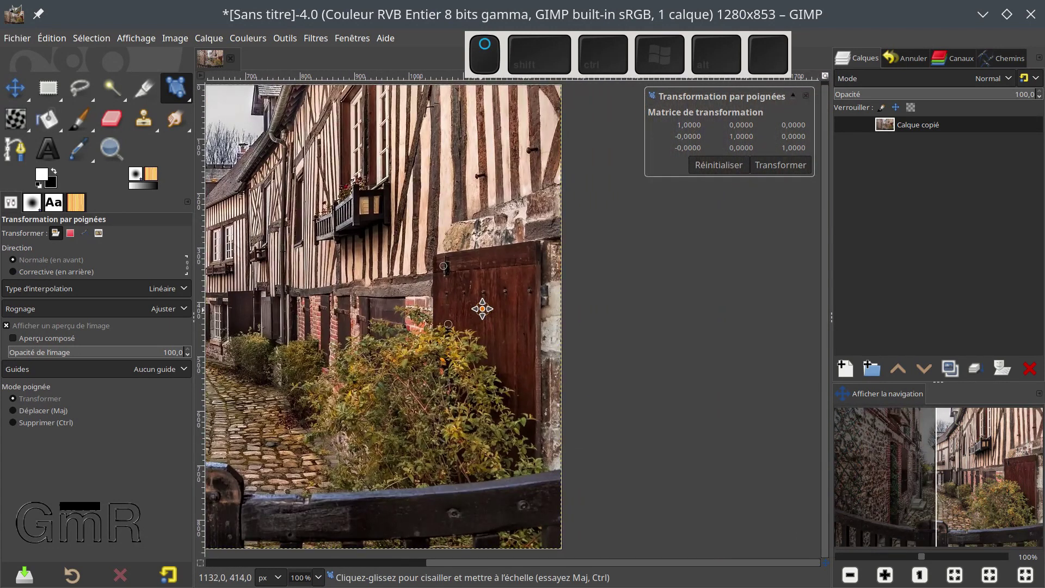
ctrl+scroll(487, 330, up, 1)
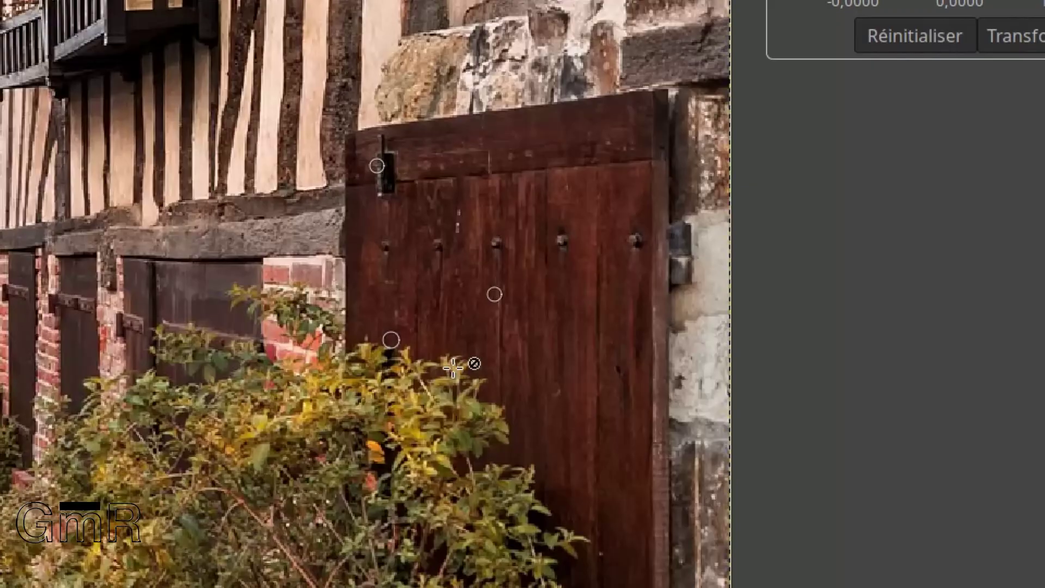
ctrl+scroll(453, 368, up, 2)
ctrl+scroll(449, 375, up, 1)
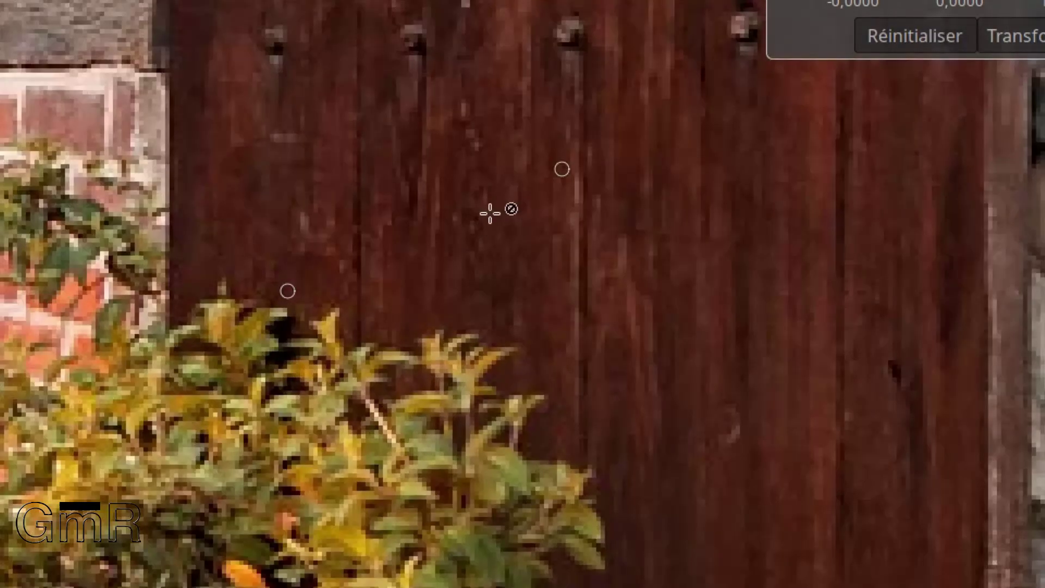
ctrl+scroll(495, 223, up, 1)
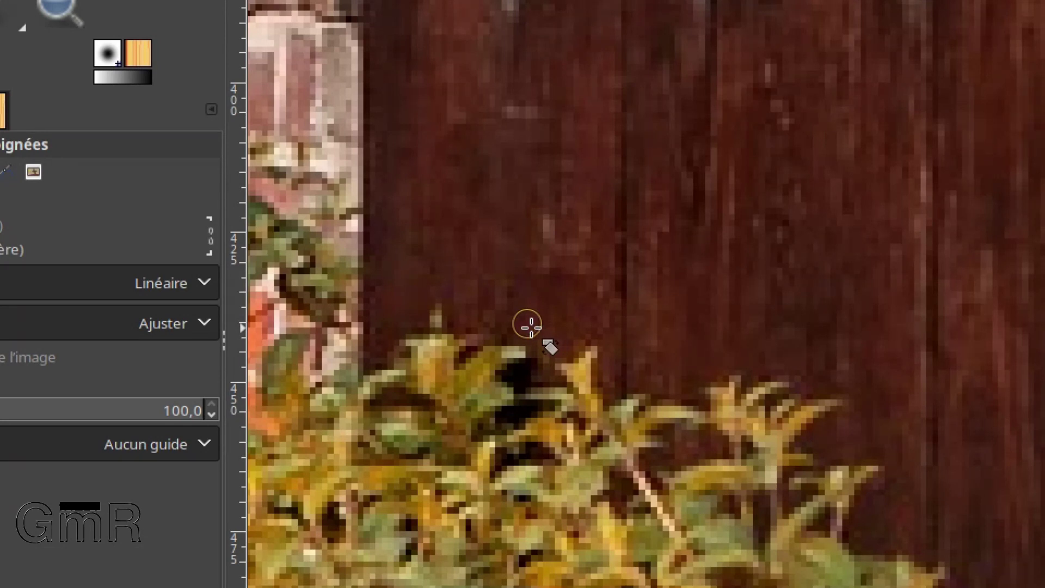
Arrange four handles in a rectangle around the door latch, distort the perspective with the upper-right one, and reset the transformation
key(space)
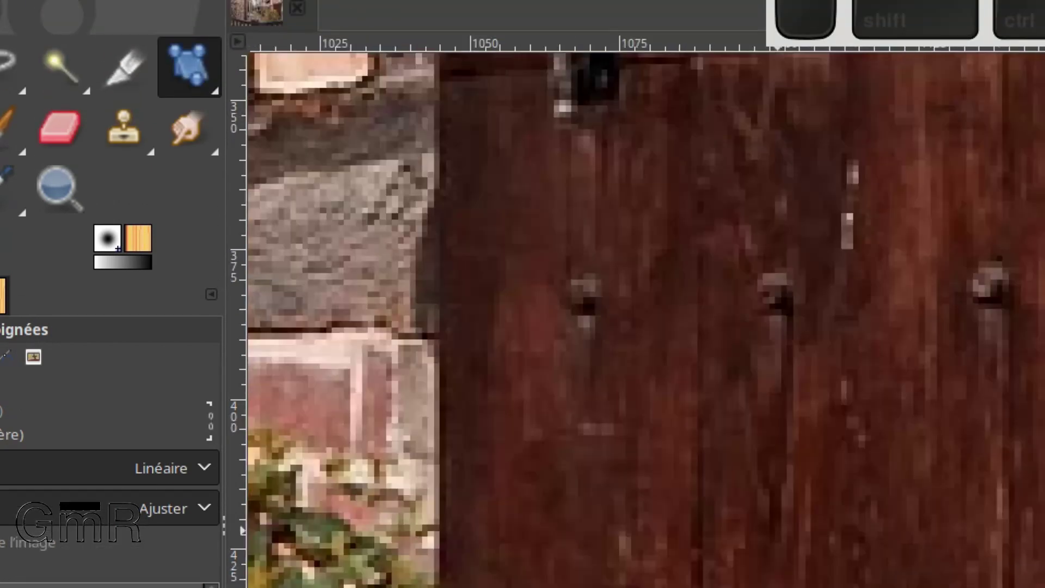
mouse_move(576, 54)
mouse_down()
mouse_move(667, 198)
mouse_move(618, 232)
mouse_up()
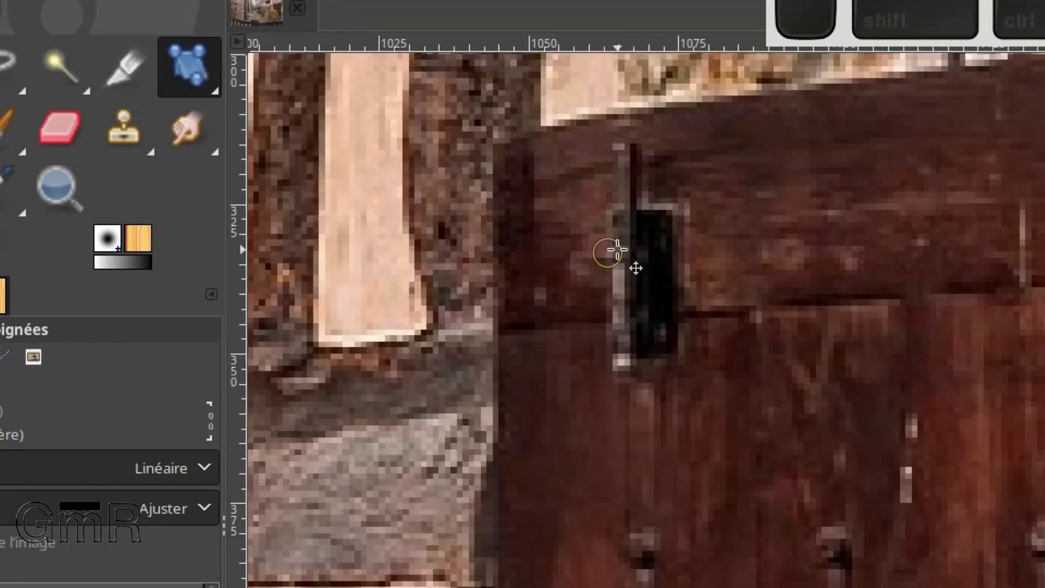
ctrl+click(608, 251)
click(606, 497)
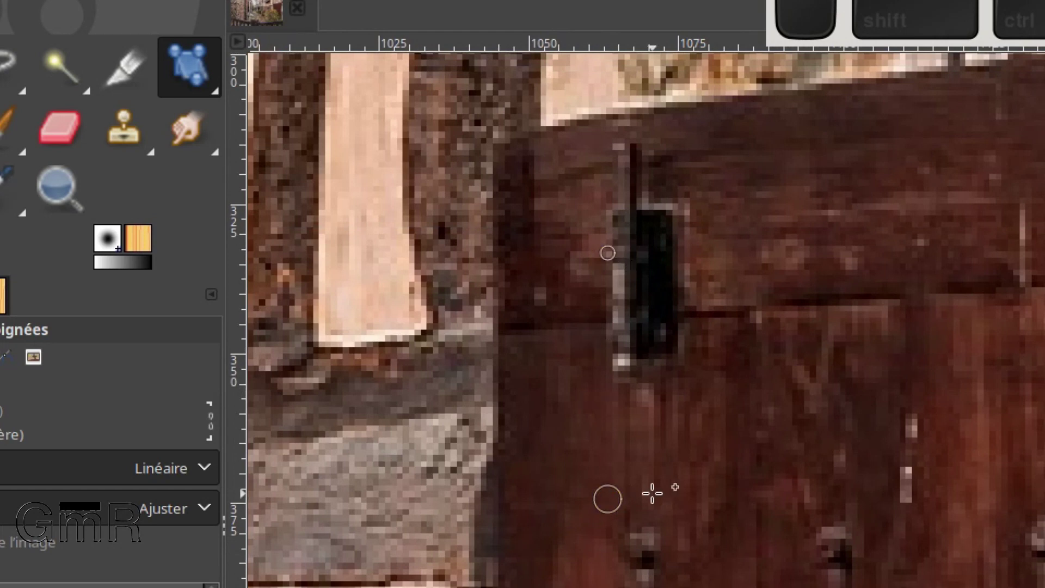
click(798, 498)
click(815, 241)
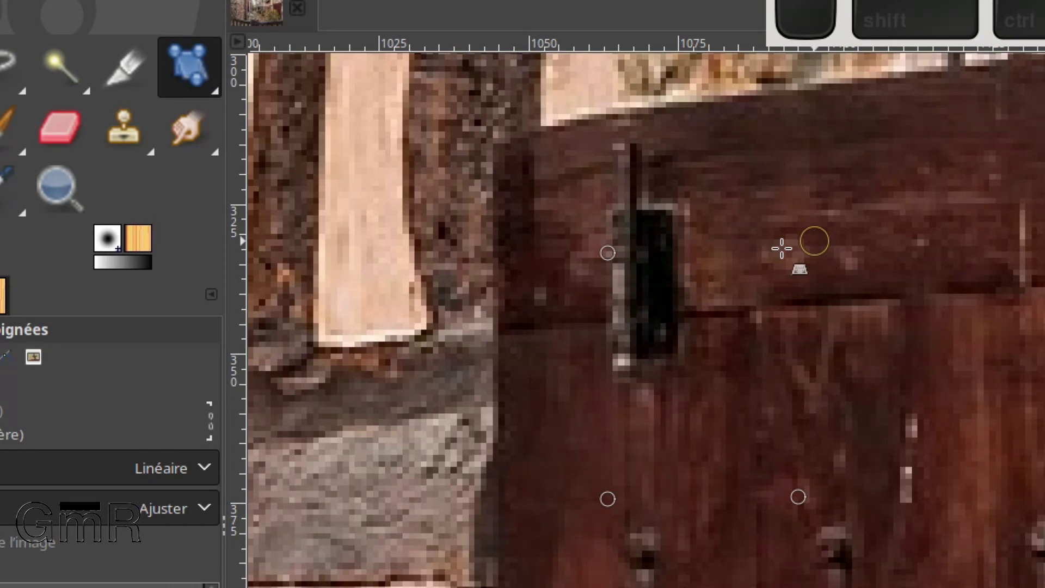
click(756, 248)
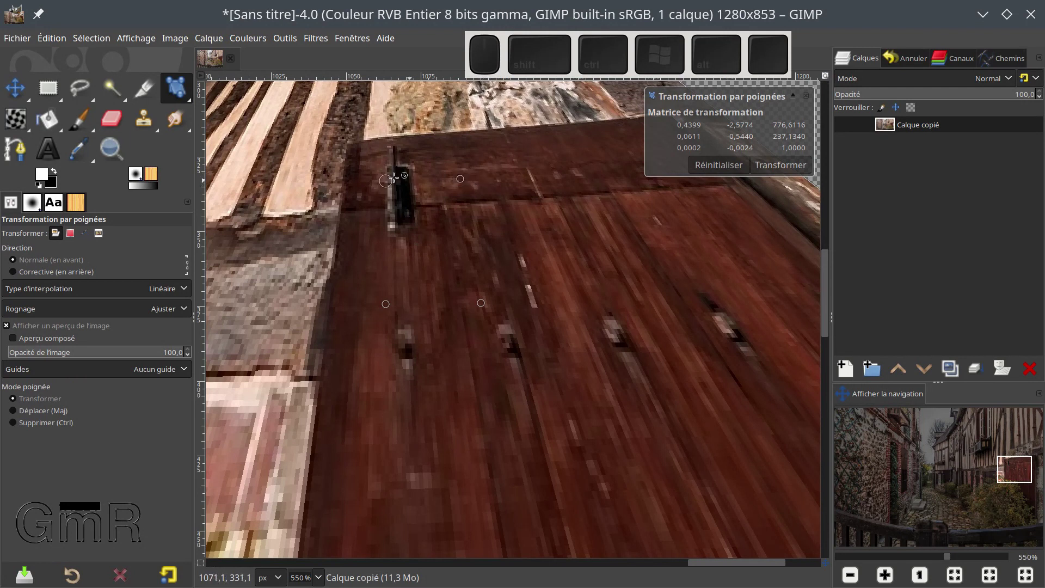
click(721, 165)
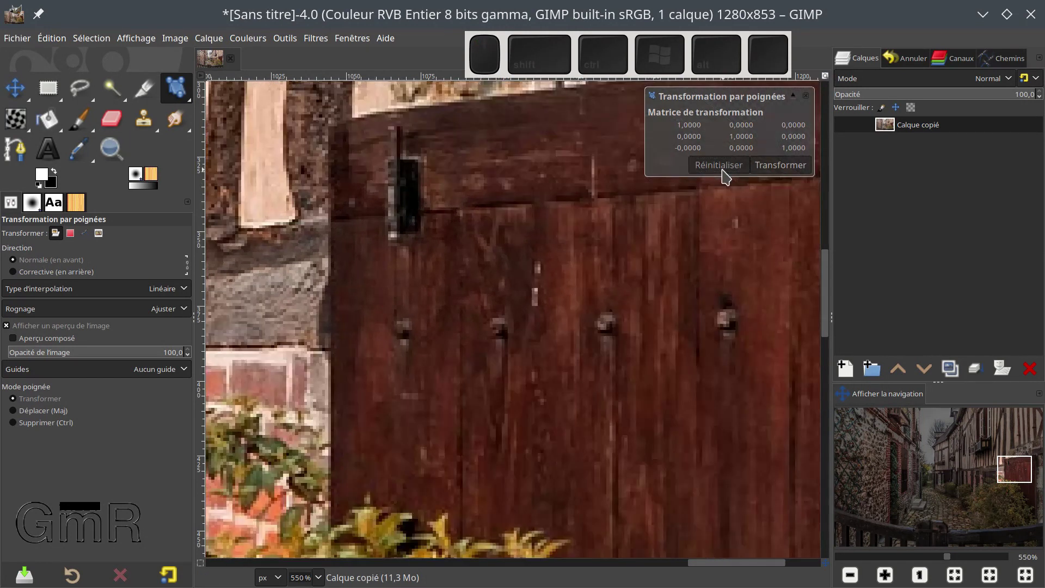
Place a handle on each of the layer's four corners and pull the upper-right corner inward to change the perspective
scroll(514, 228, down, 4)
scroll(513, 244, down, 4)
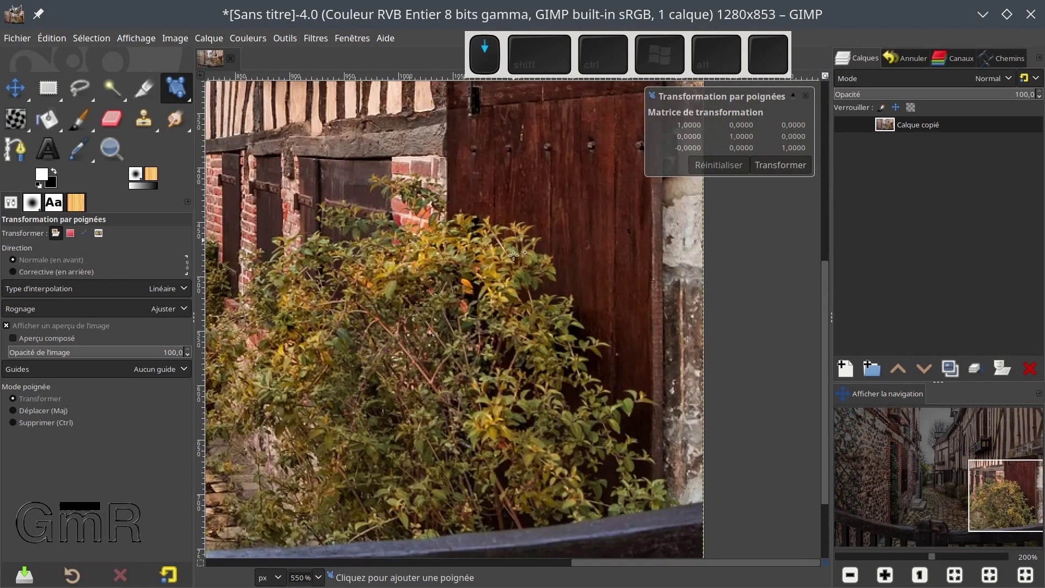
scroll(513, 255, down, 1)
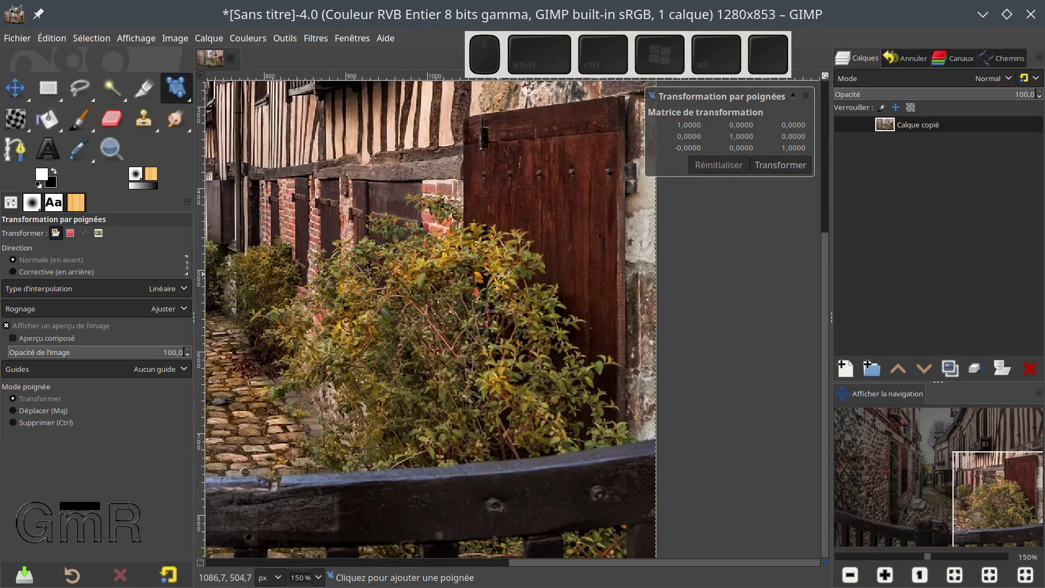
drag(476, 268, 523, 273)
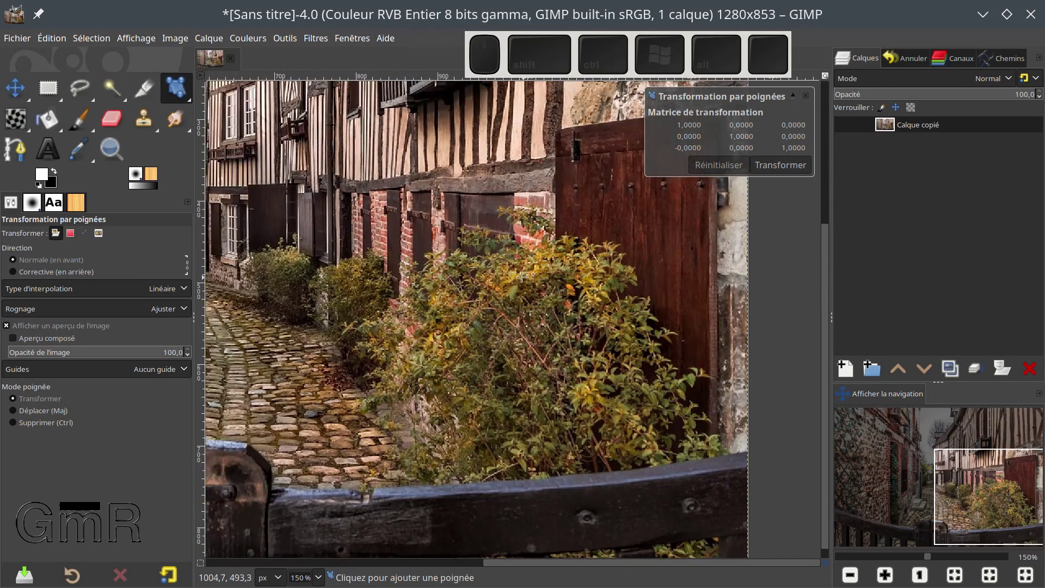
scroll(523, 273, down, 2)
scroll(523, 273, down, 7)
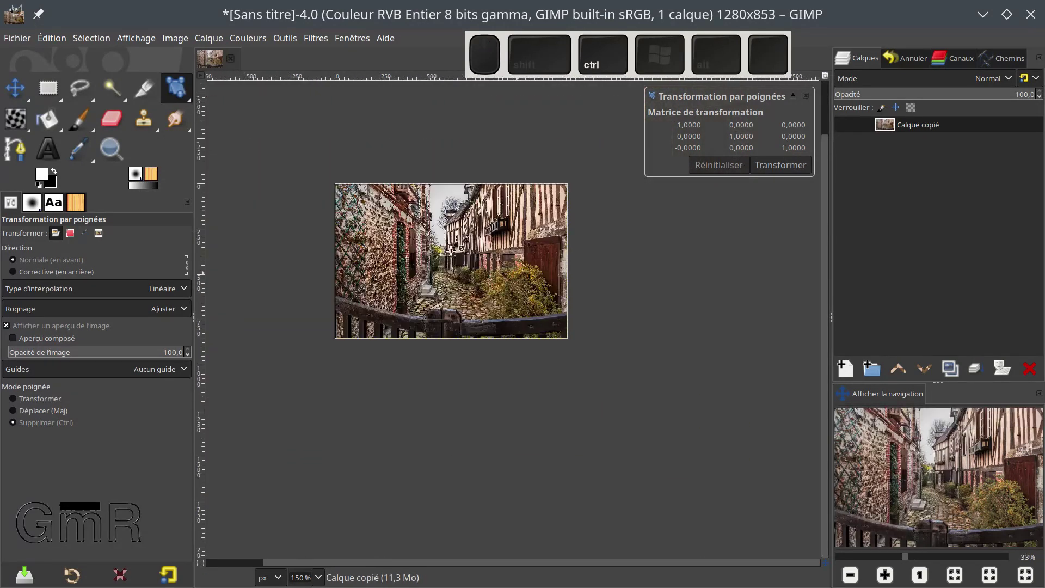
scroll(387, 232, up, 5)
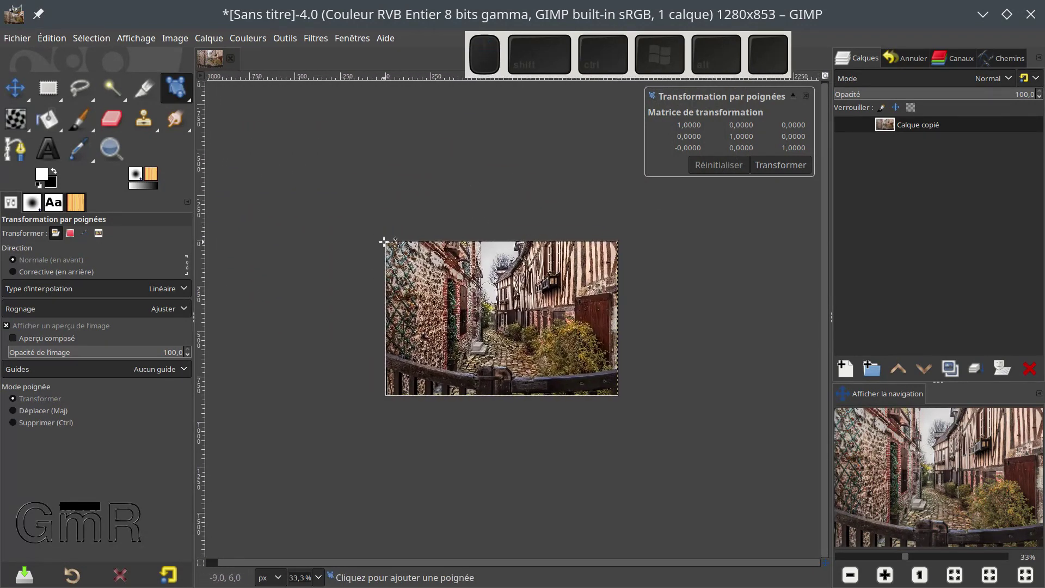
click(385, 241)
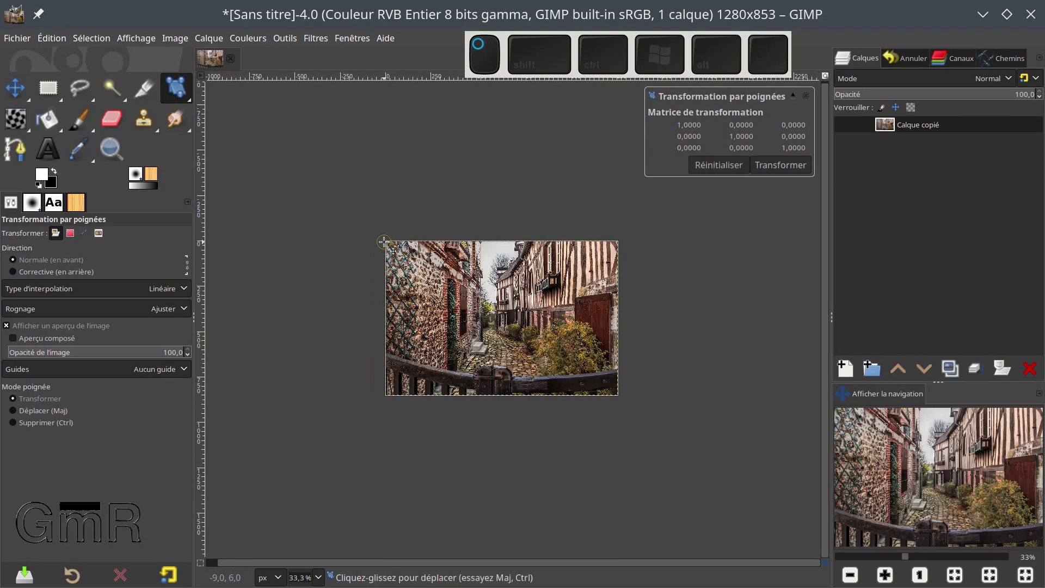
click(618, 241)
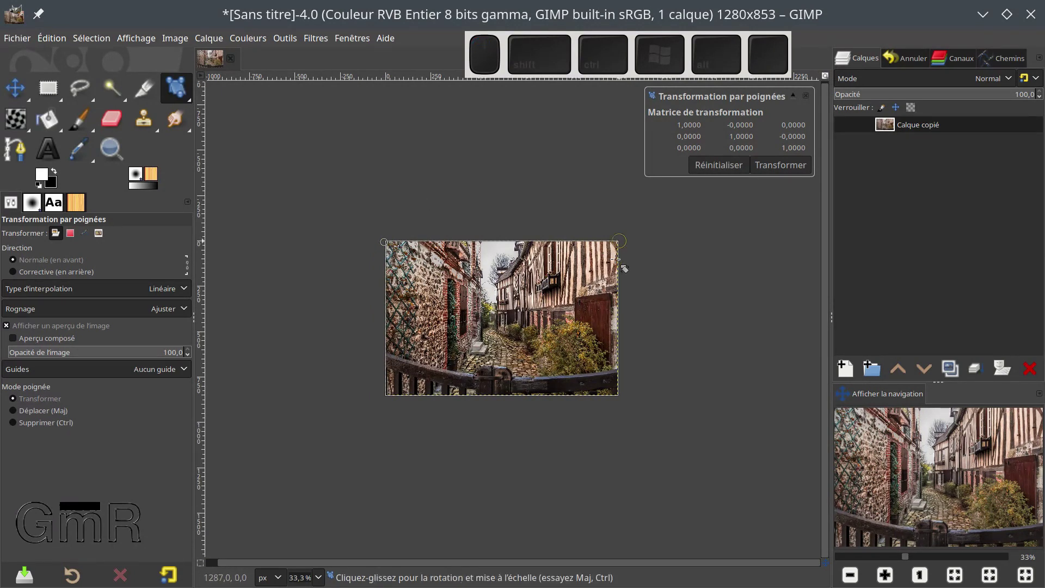
click(616, 395)
click(385, 396)
drag(619, 241, 580, 272)
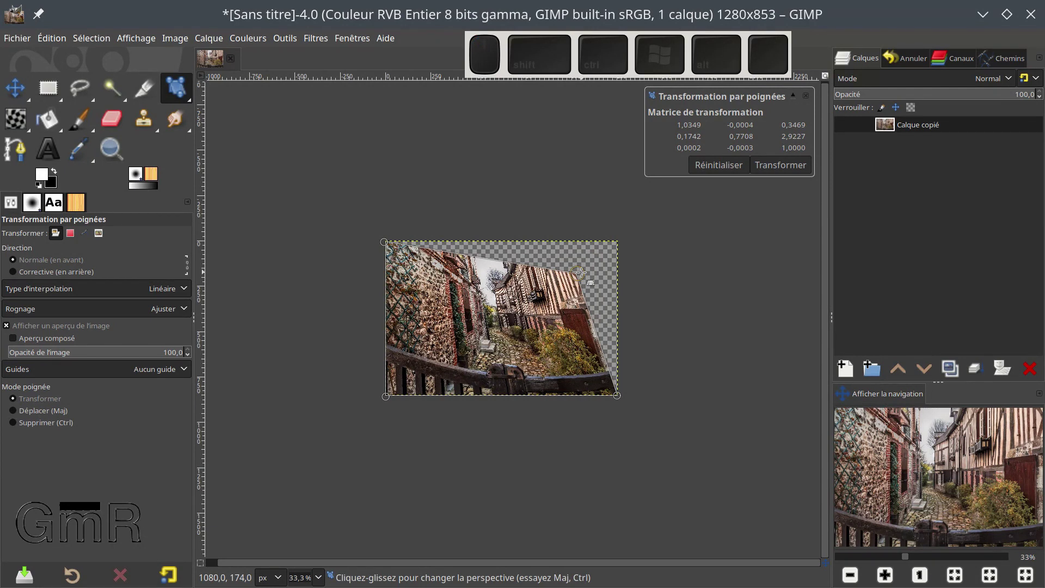
Delete the handles on the other three corners and move the distorted layer up and left with the lower-right handle
ctrl+click(580, 272)
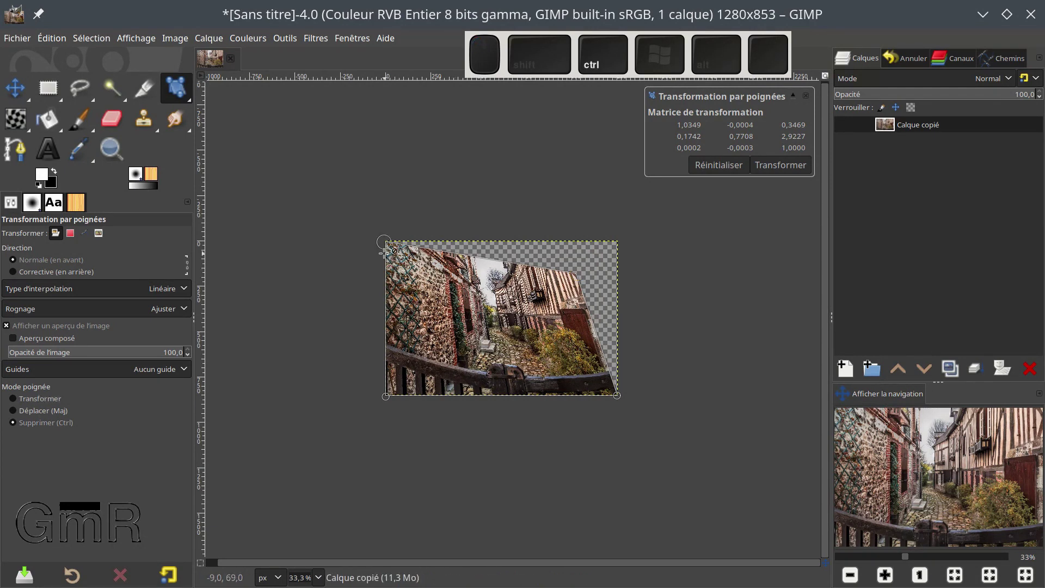
ctrl+click(384, 243)
ctrl+click(385, 395)
mouse_move(616, 395)
mouse_down()
mouse_move(565, 391)
mouse_move(603, 385)
mouse_up()
Add a handle on the layer's upper-left corner and shrink the layer toward its lower-right corner with it
key(shift)
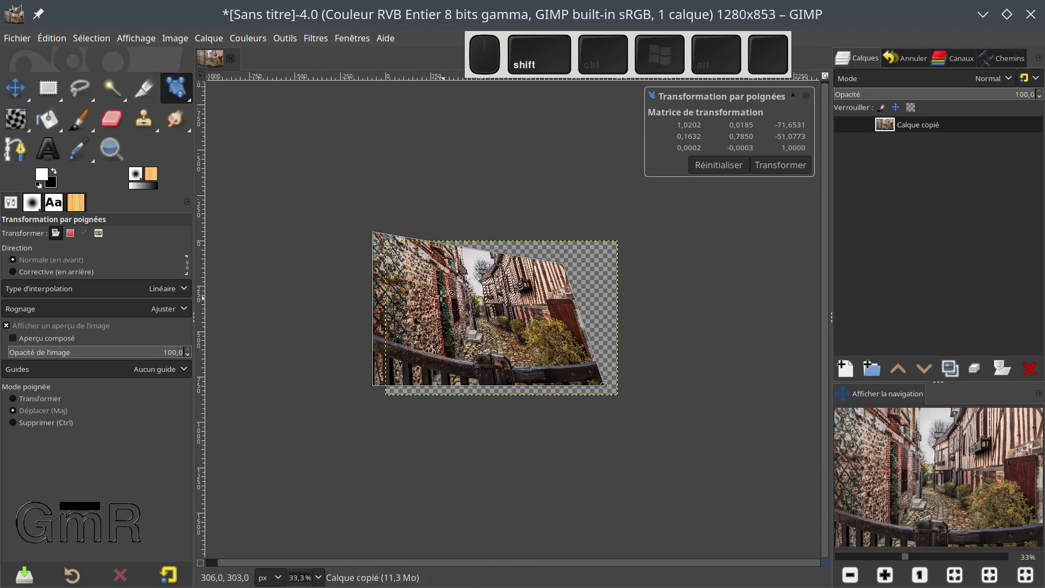
click(373, 232)
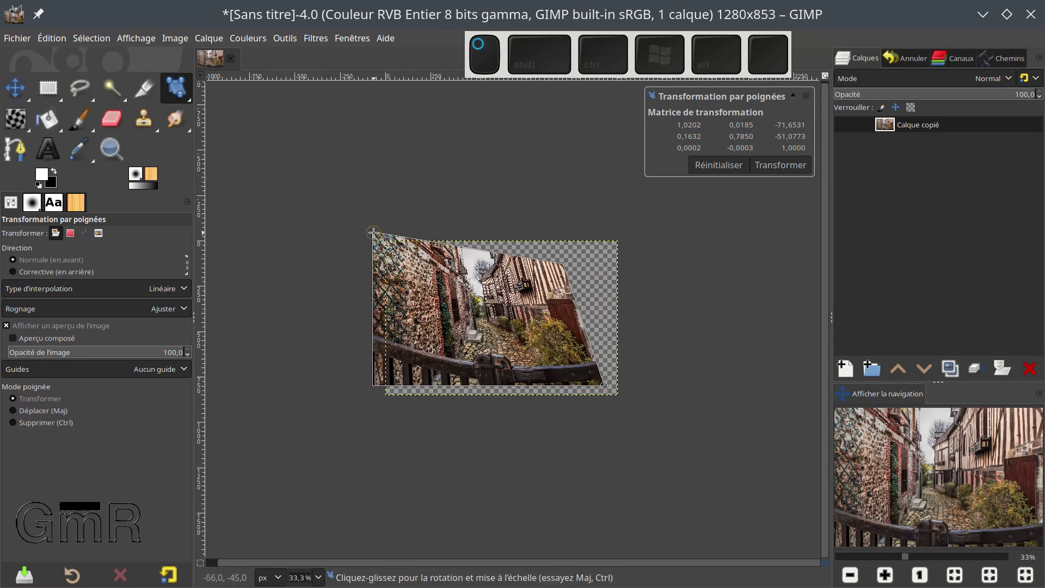
drag(373, 232, 444, 280)
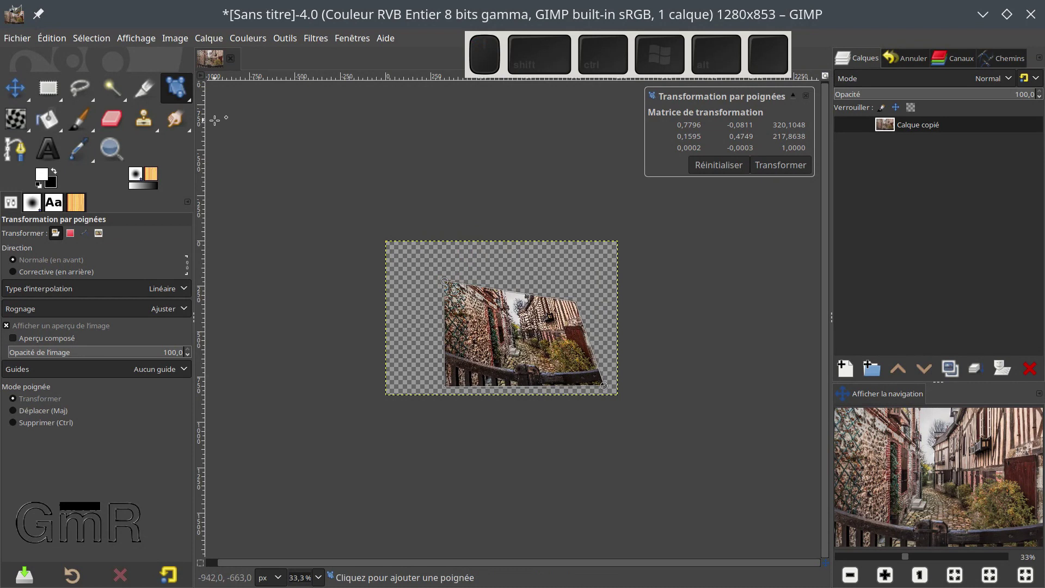
click(188, 99)
drag(188, 98, 274, 233)
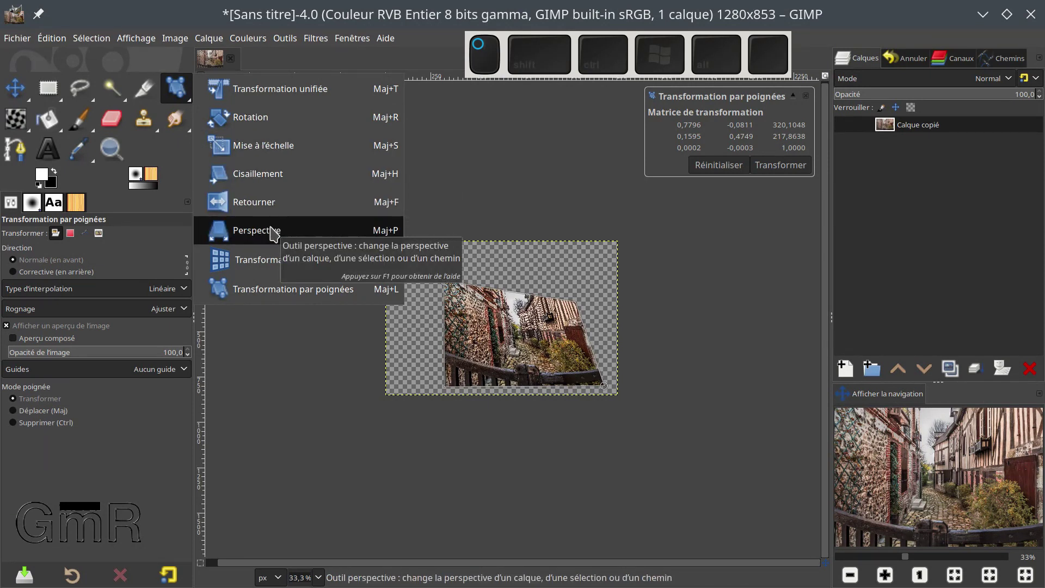
drag(274, 233, 311, 293)
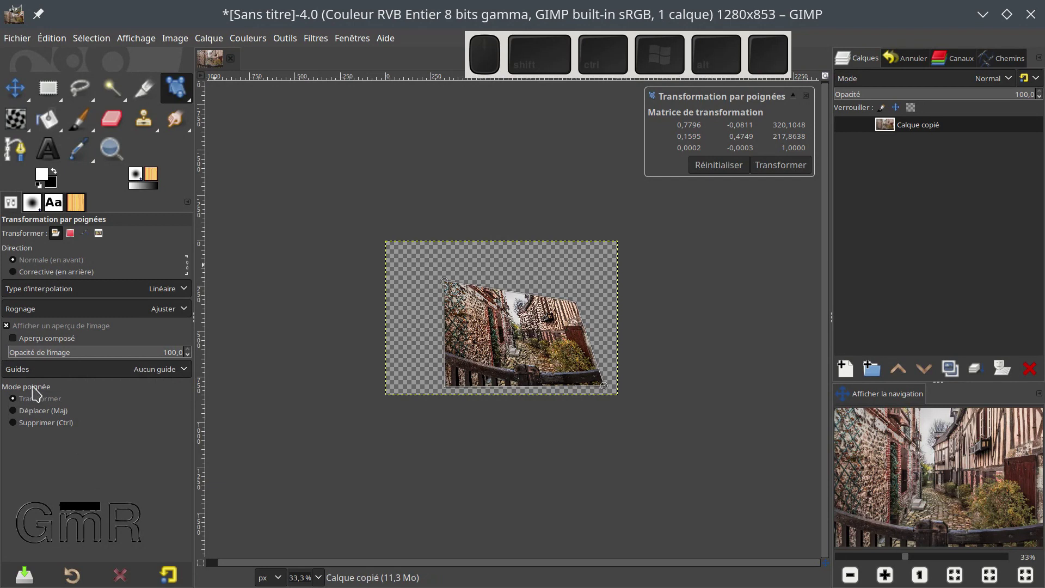
Display centre-line guides on the distorted layer and switch them to rule-of-thirds guides
click(48, 369)
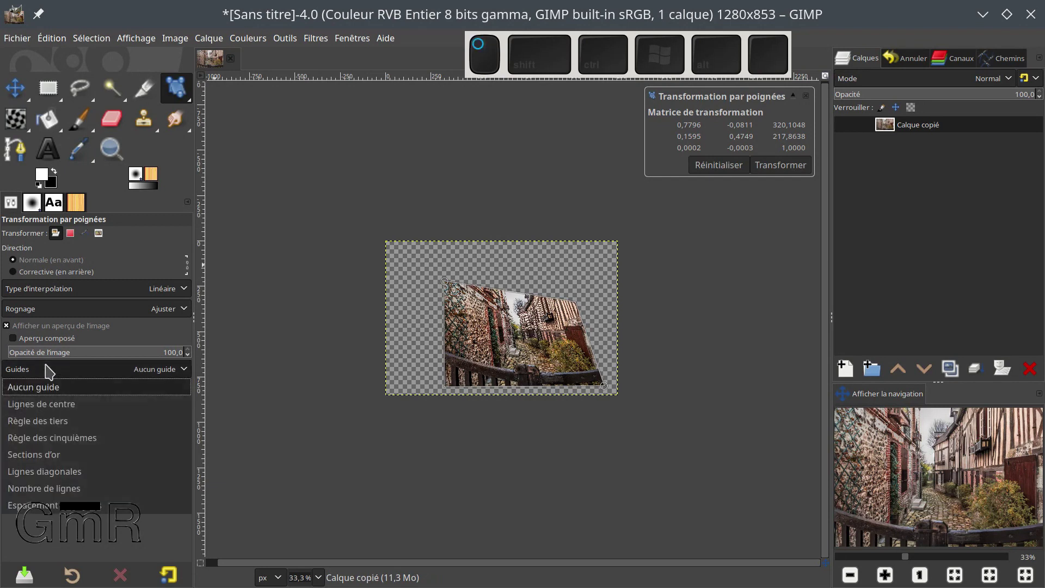
click(48, 404)
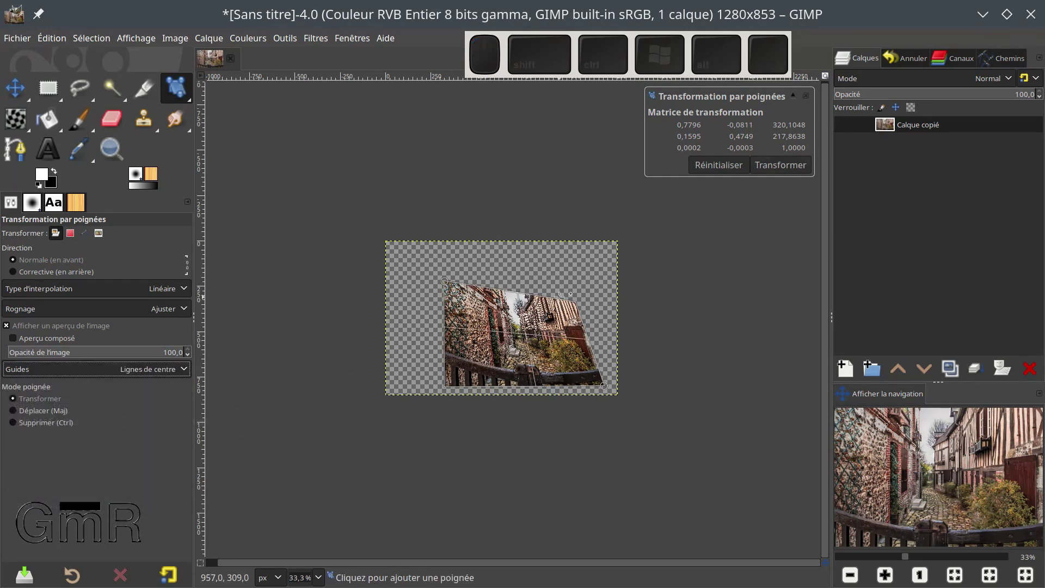
scroll(494, 329, up, 2)
scroll(495, 329, up, 1)
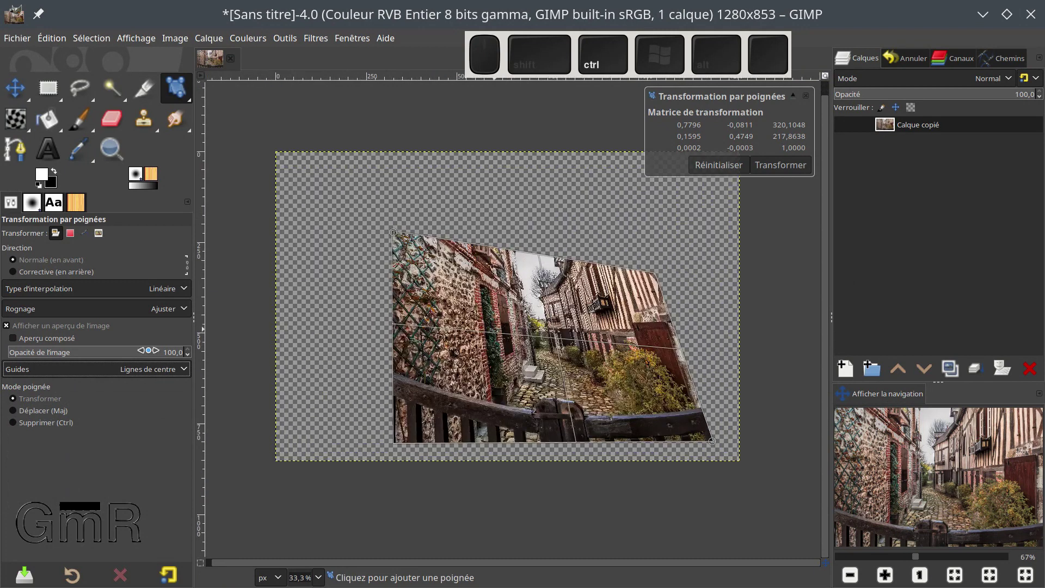
click(105, 369)
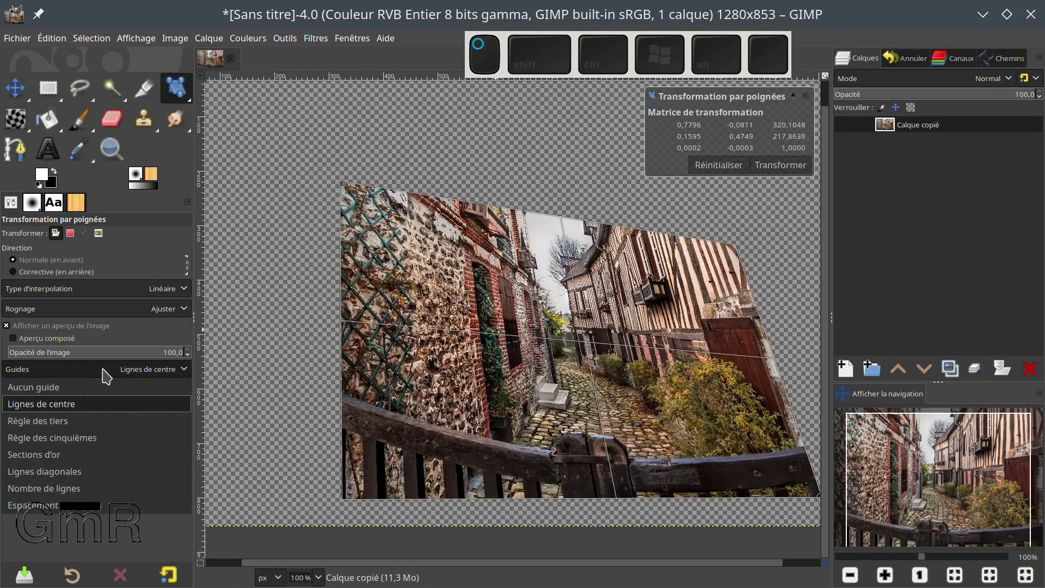
click(81, 421)
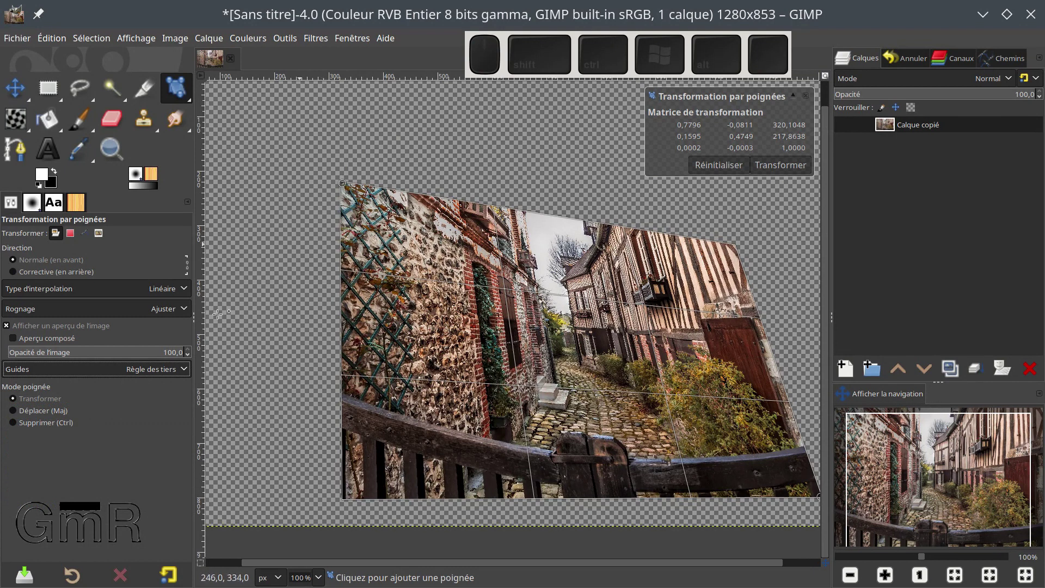
click(161, 317)
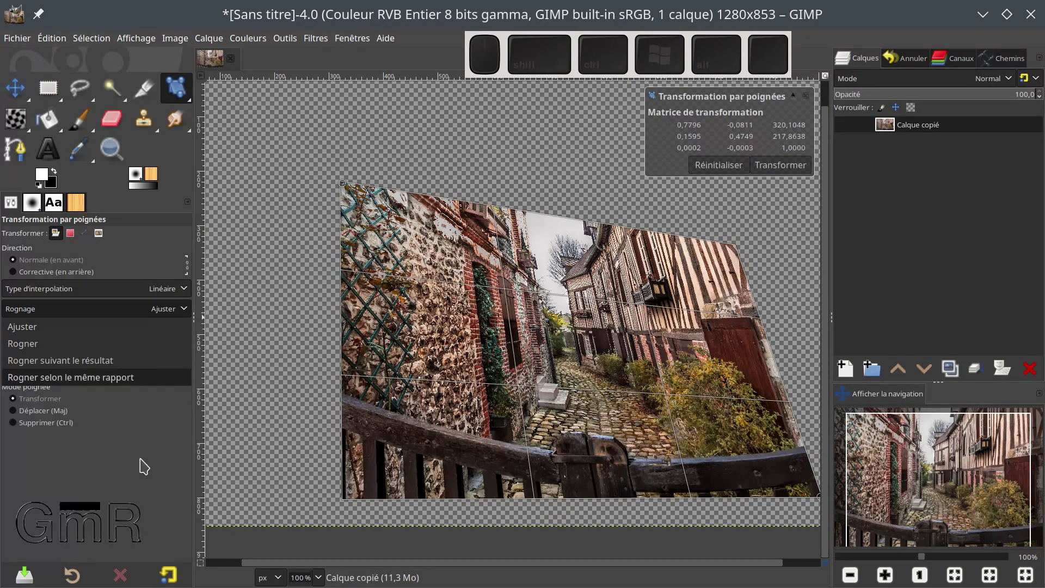
click(82, 317)
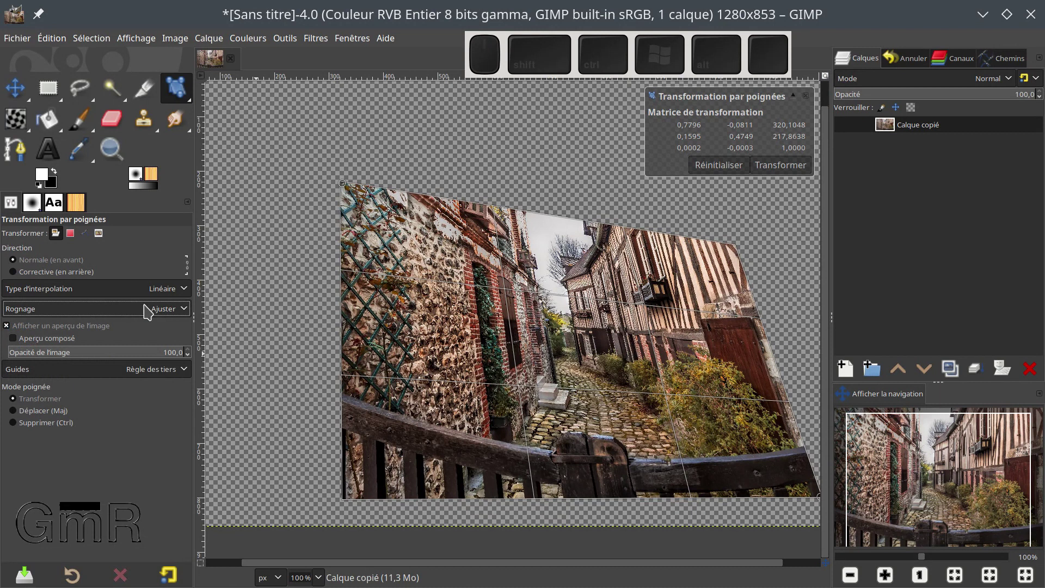
click(101, 293)
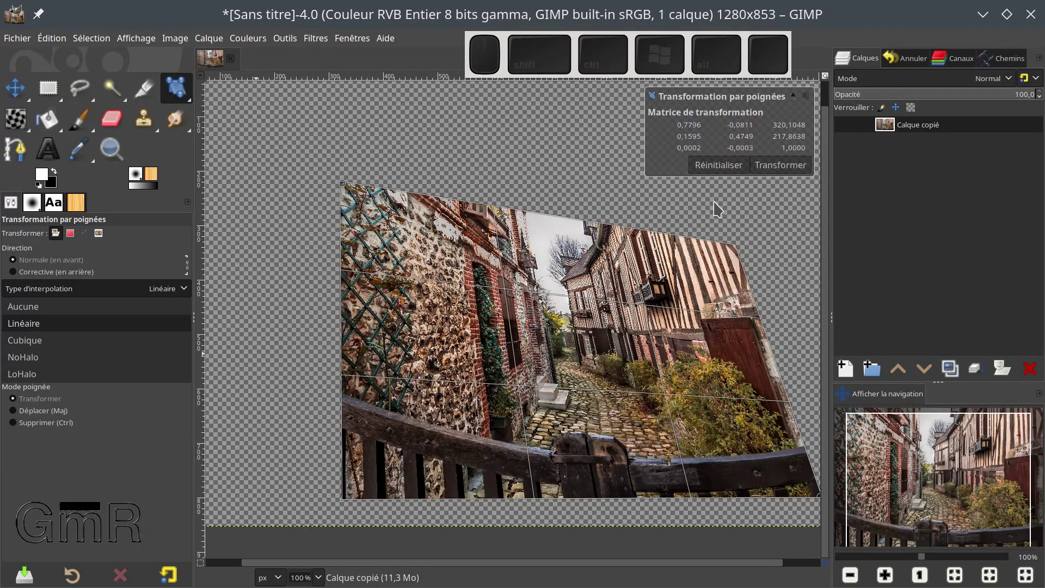
click(332, 163)
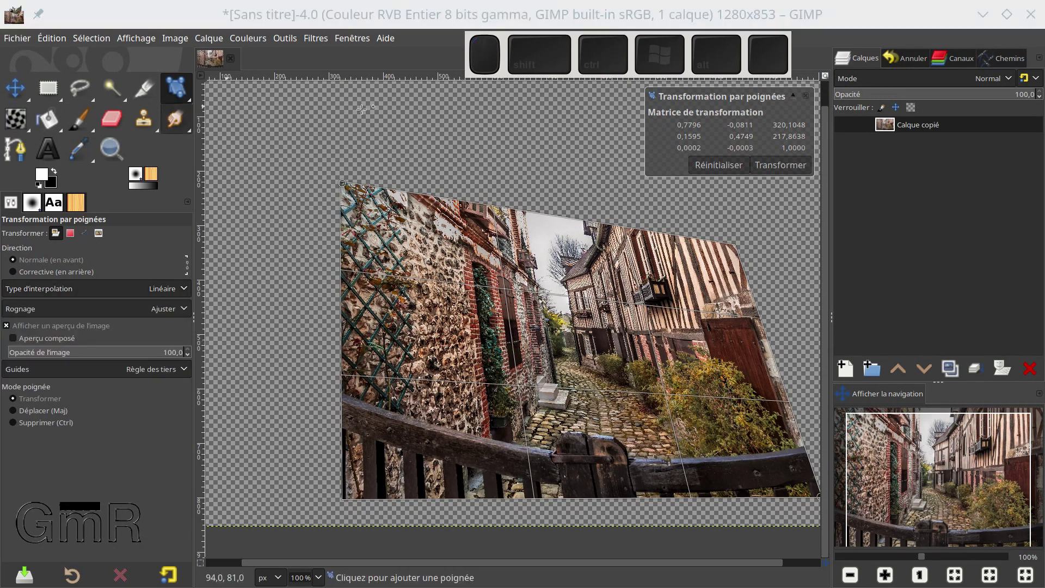
Reset the handle transformation of the photo layer and turn its guides off
click(761, 172)
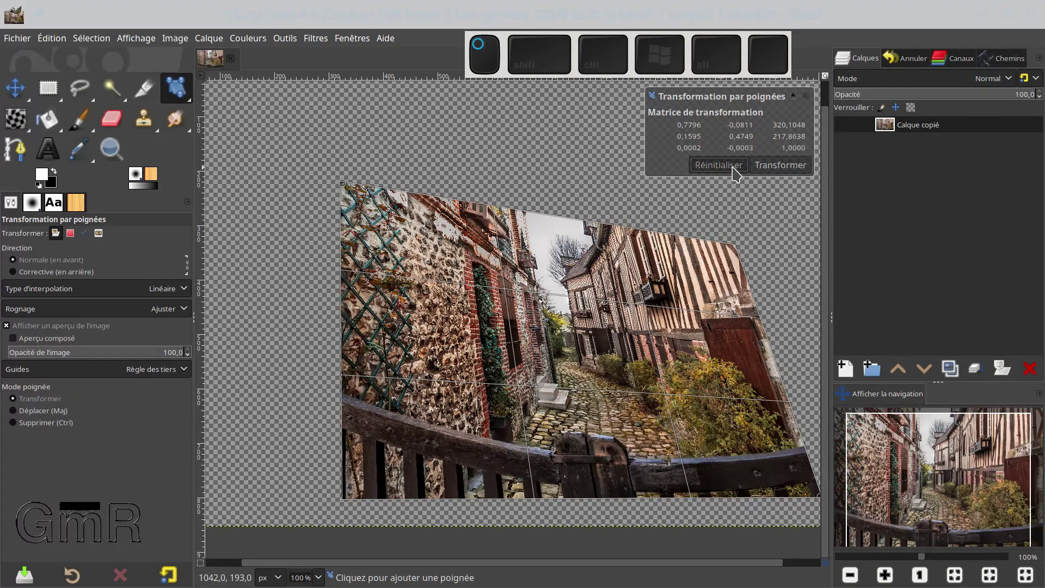
click(30, 369)
click(47, 392)
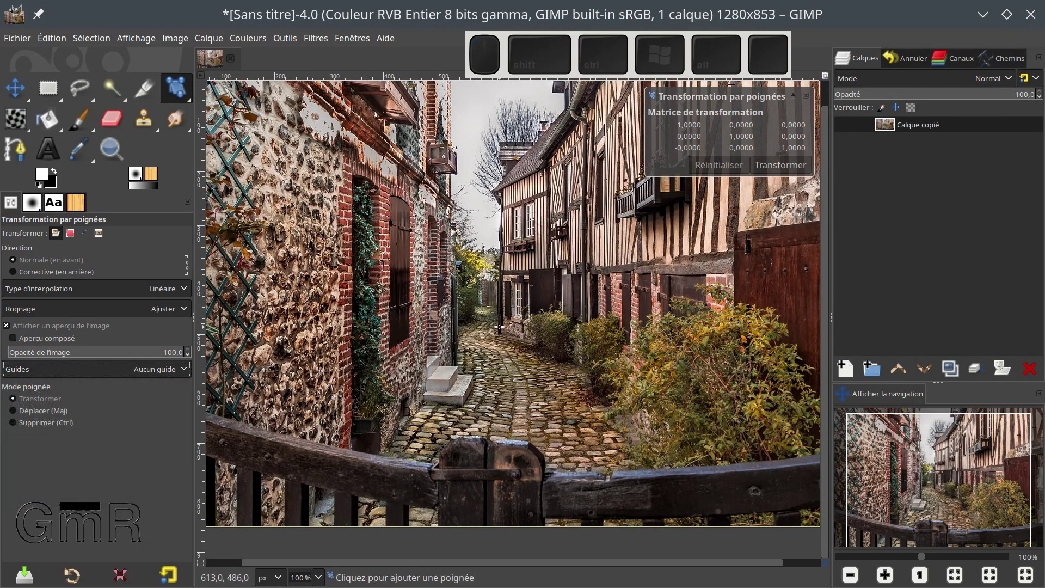
scroll(229, 354, down, 2)
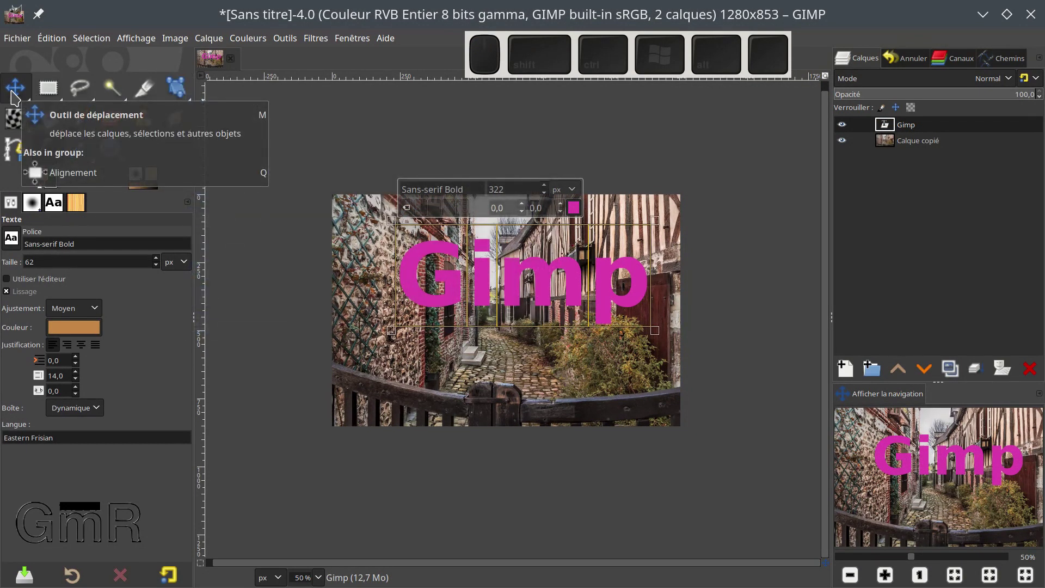
Use Handle Transform with three handles to move the Gimp text layer down, resize it and slant it upward to the right
click(178, 95)
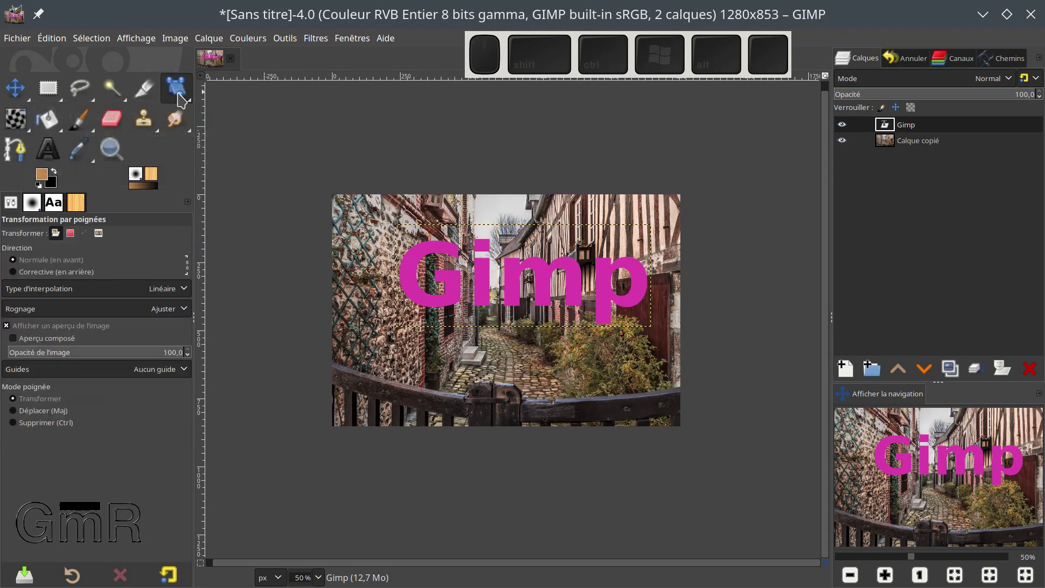
click(518, 279)
drag(518, 278, 491, 348)
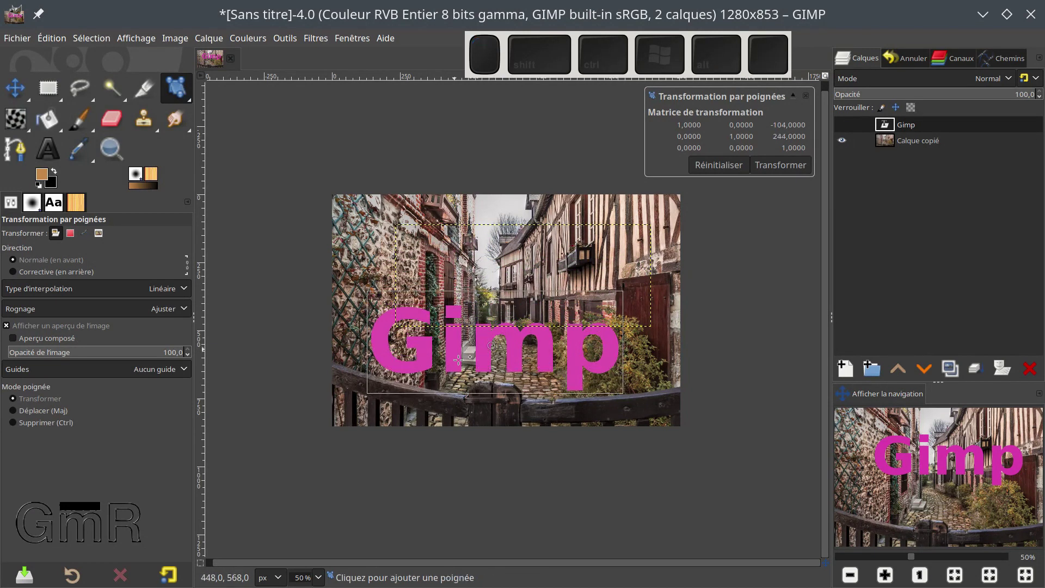
drag(481, 369, 471, 377)
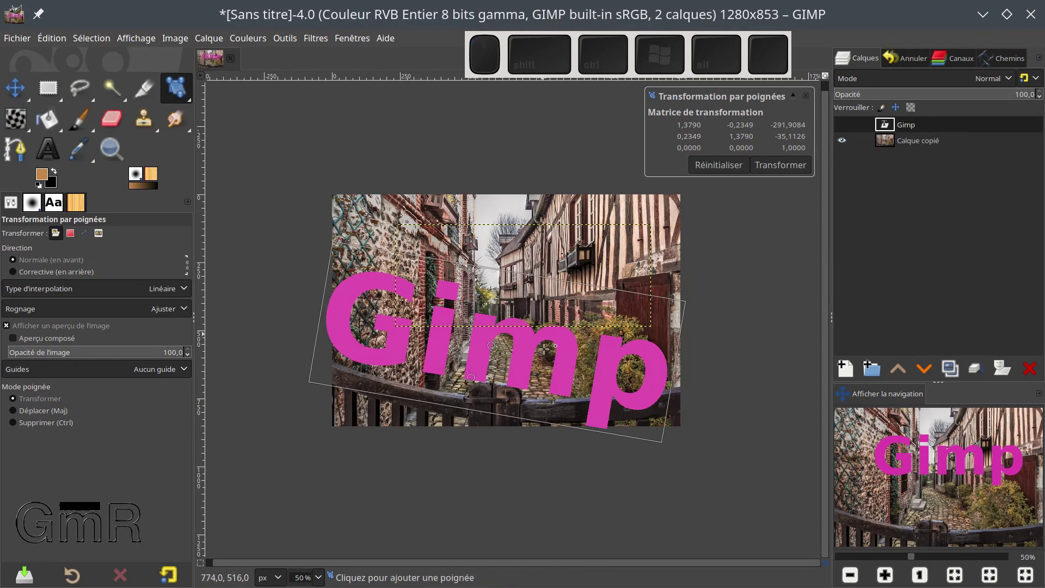
click(552, 378)
drag(552, 378, 542, 357)
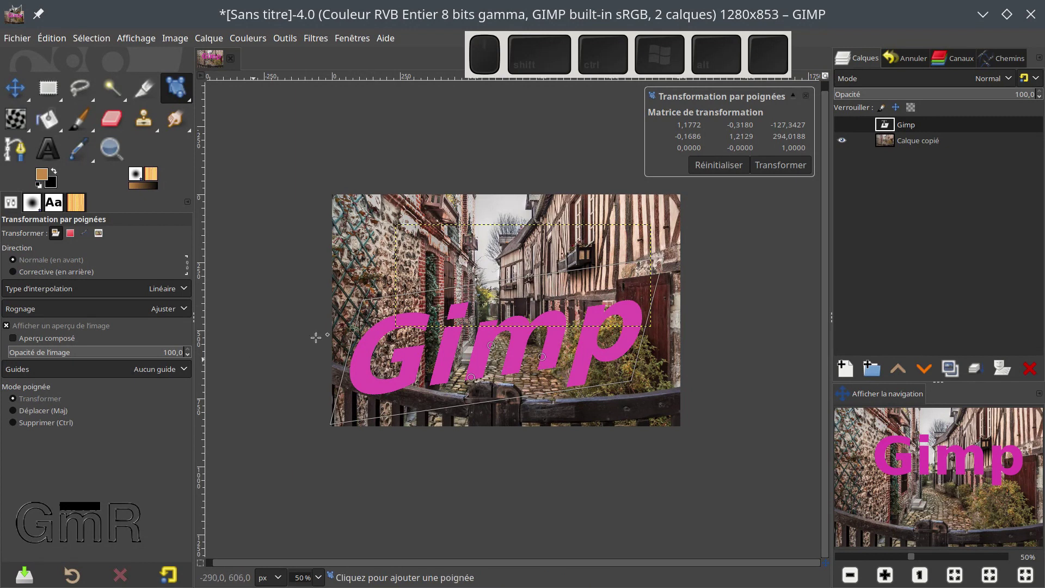
Reposition the three handles near the upper-right, upper-left and lower-left corners of the text frame without transforming the layer
key(shift)
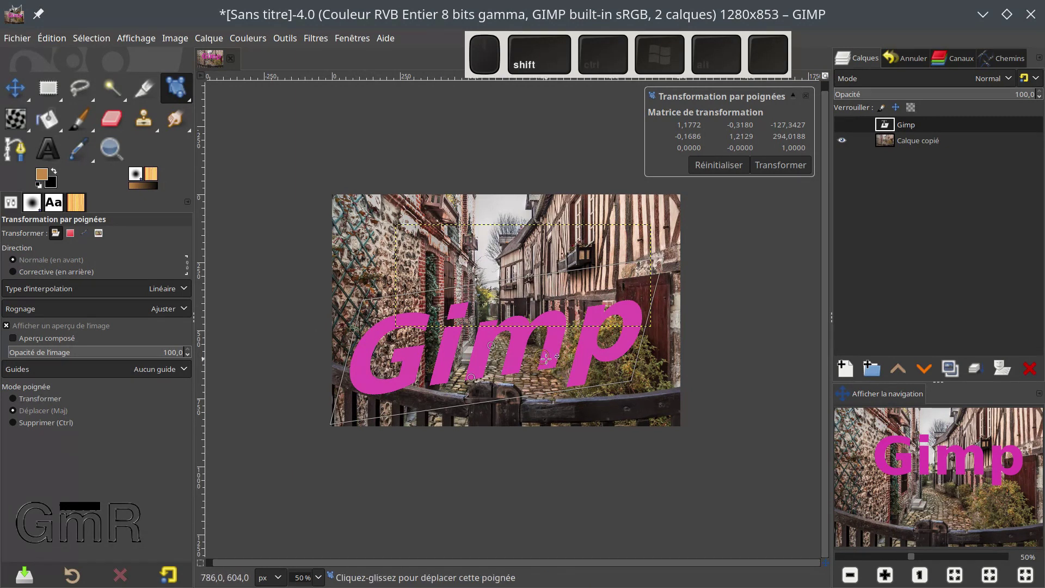
drag(542, 358, 646, 280)
drag(490, 344, 367, 306)
drag(471, 376, 339, 418)
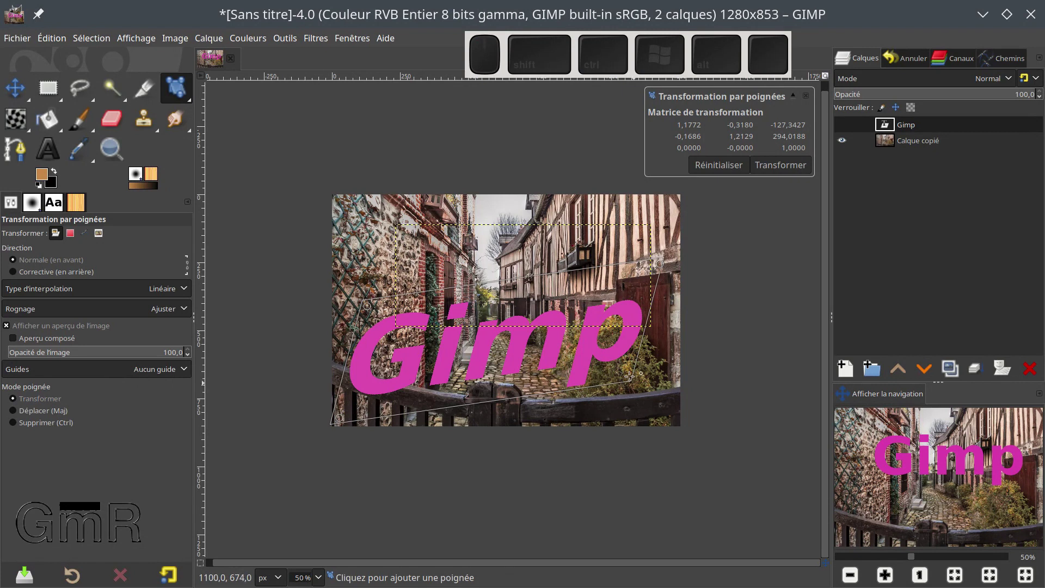
Add a handle near the text's lower-right corner, pull the four corners to adjust its perspective, and apply the transformation
drag(629, 376, 671, 380)
drag(337, 417, 336, 389)
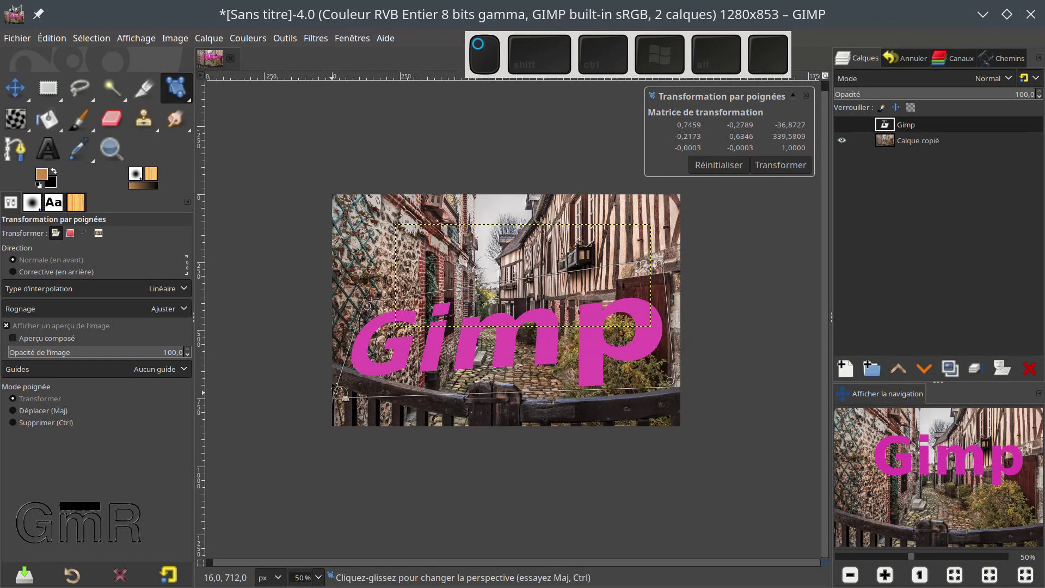
drag(367, 306, 334, 283)
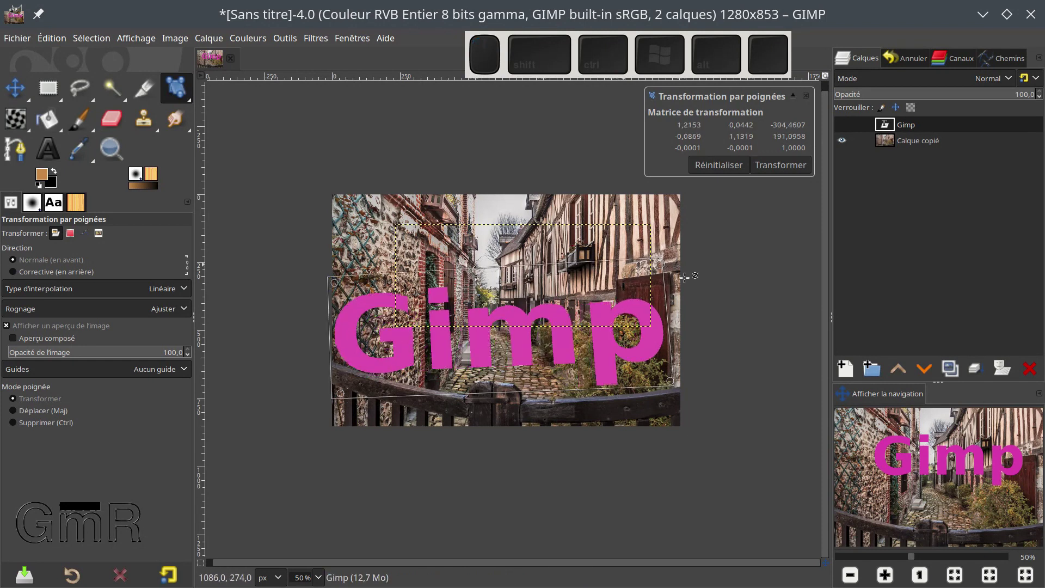
drag(660, 264, 673, 259)
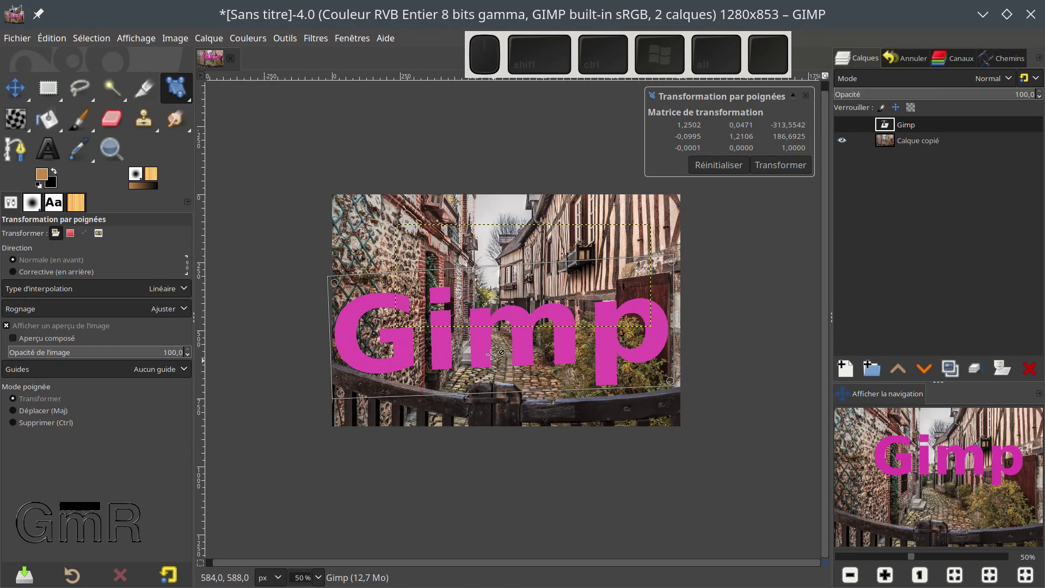
click(792, 166)
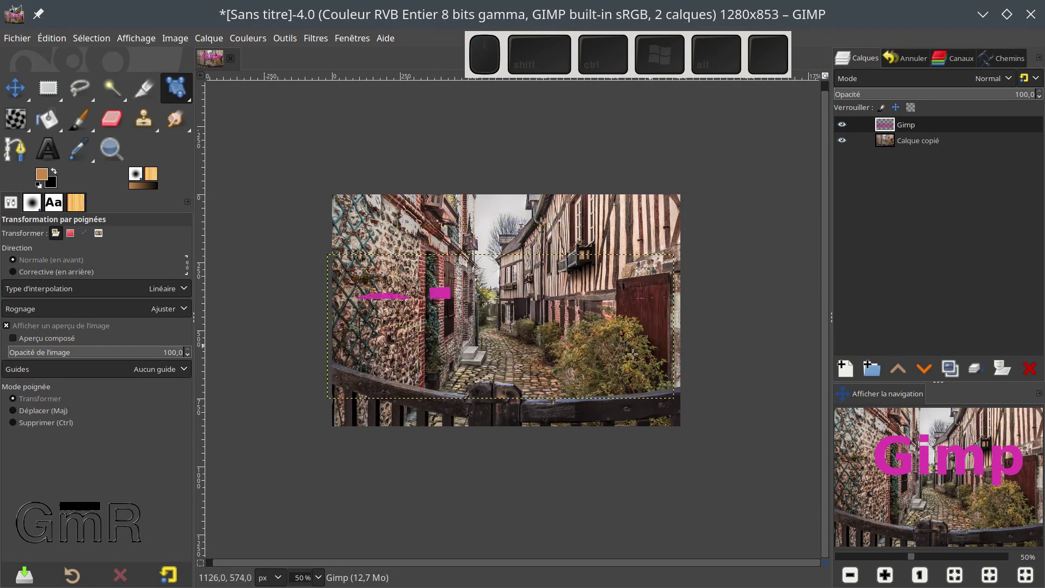